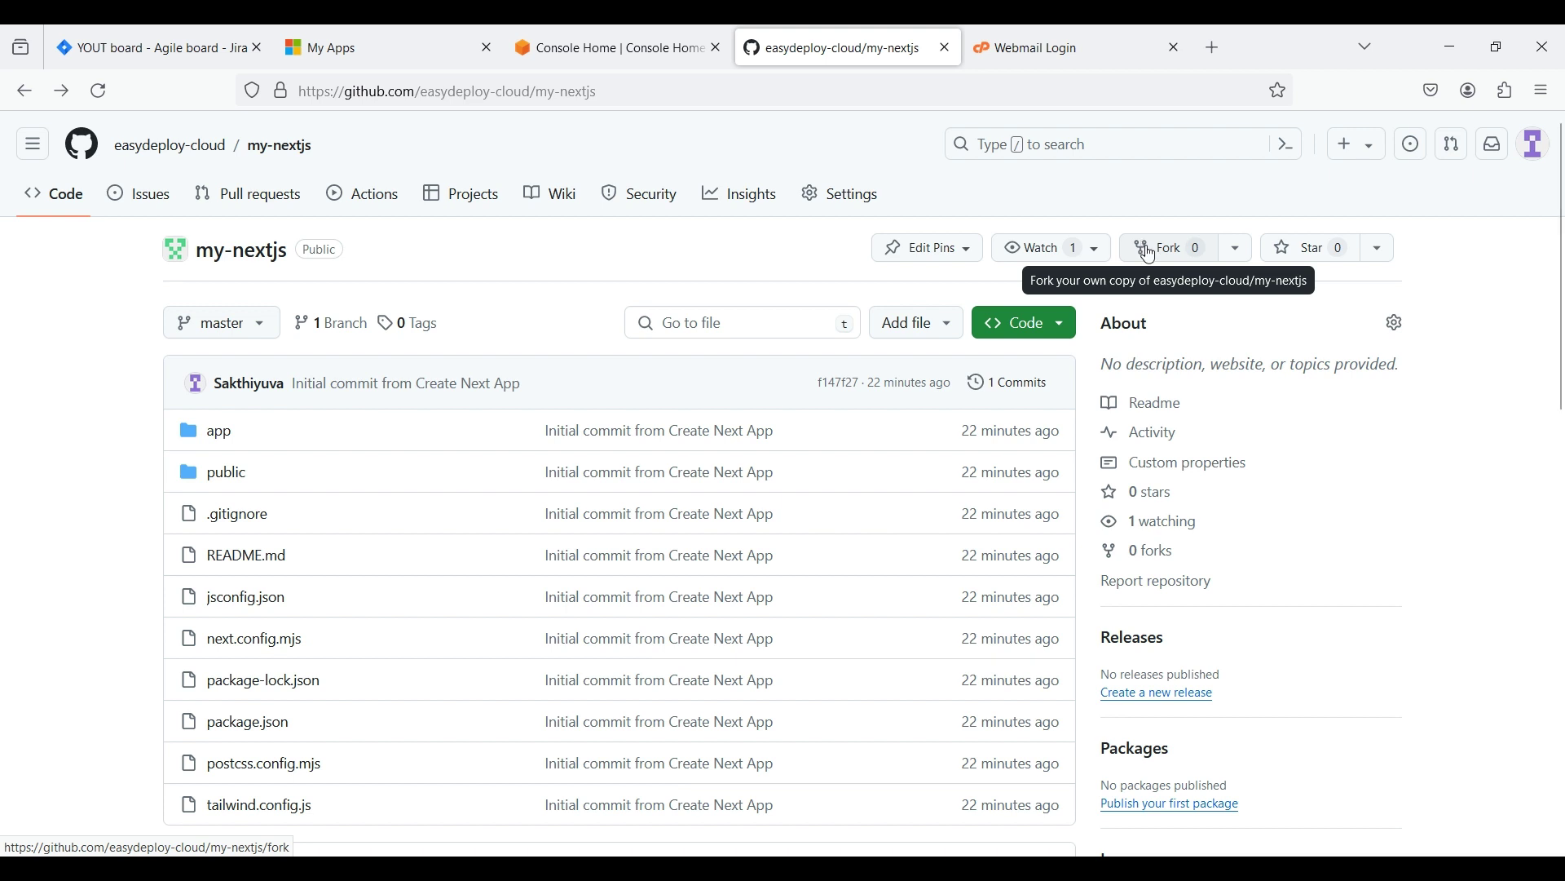
# Fork my-nextjs to the personal account, master branch only, then check the existing forks list
pyautogui.click(1145, 249)
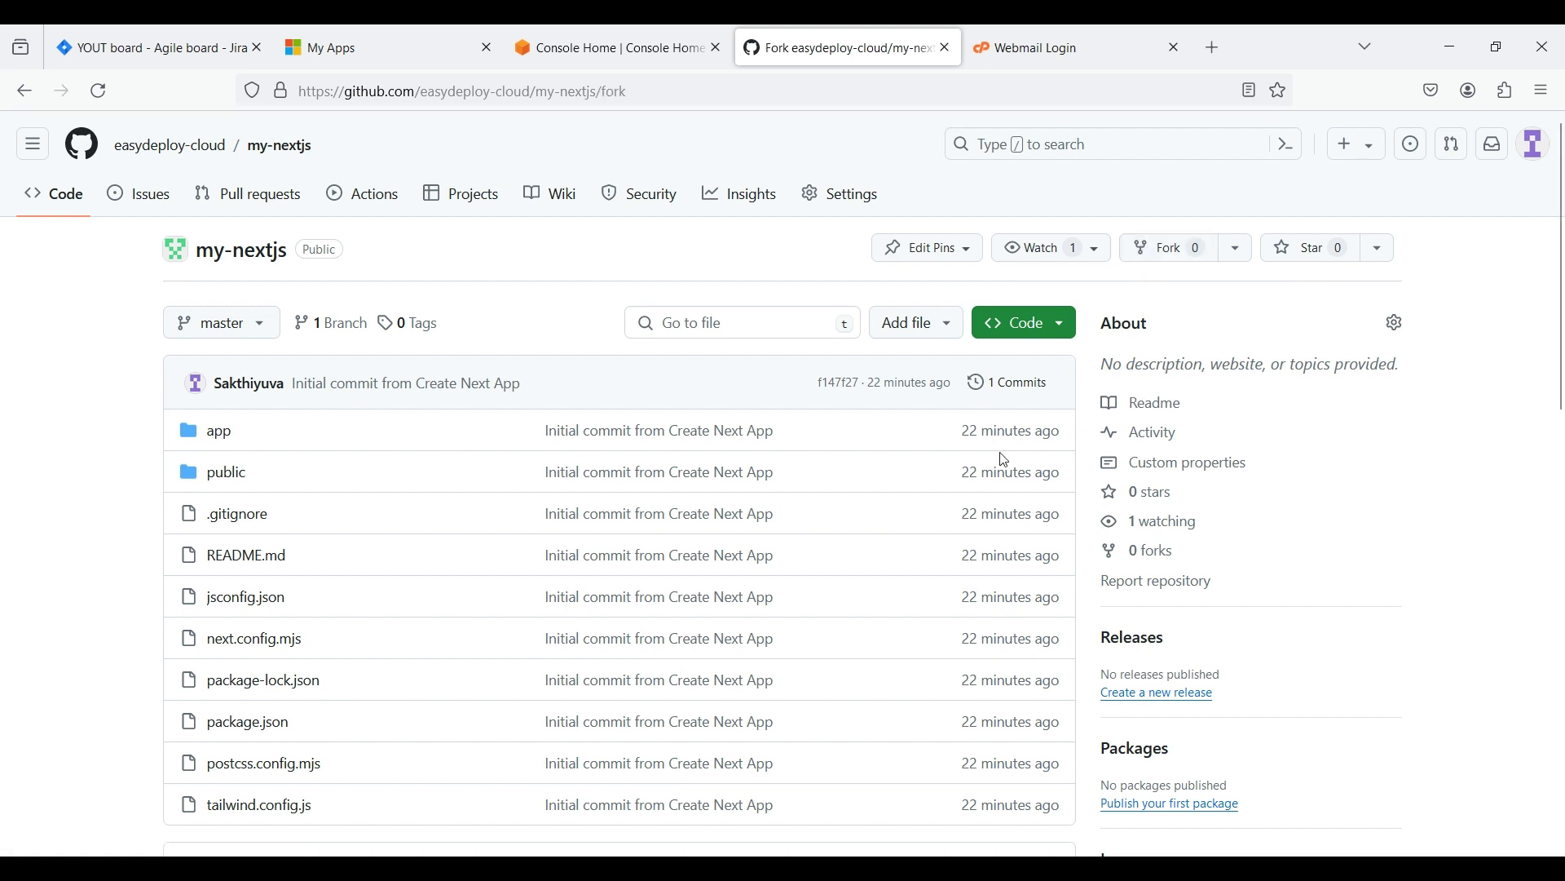
pyautogui.click(494, 443)
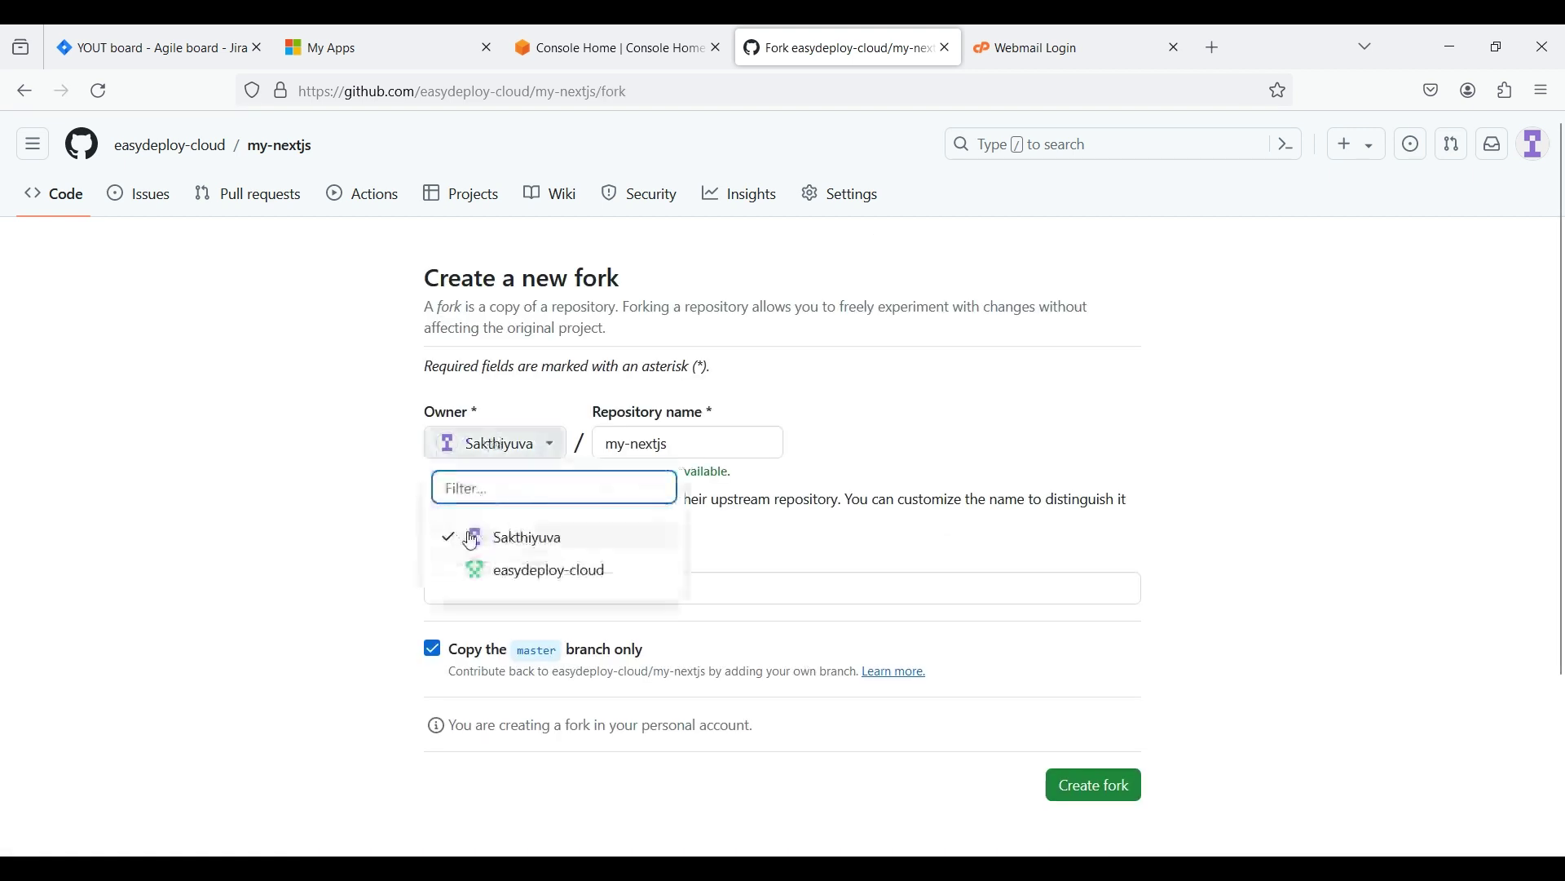
pyautogui.click(526, 535)
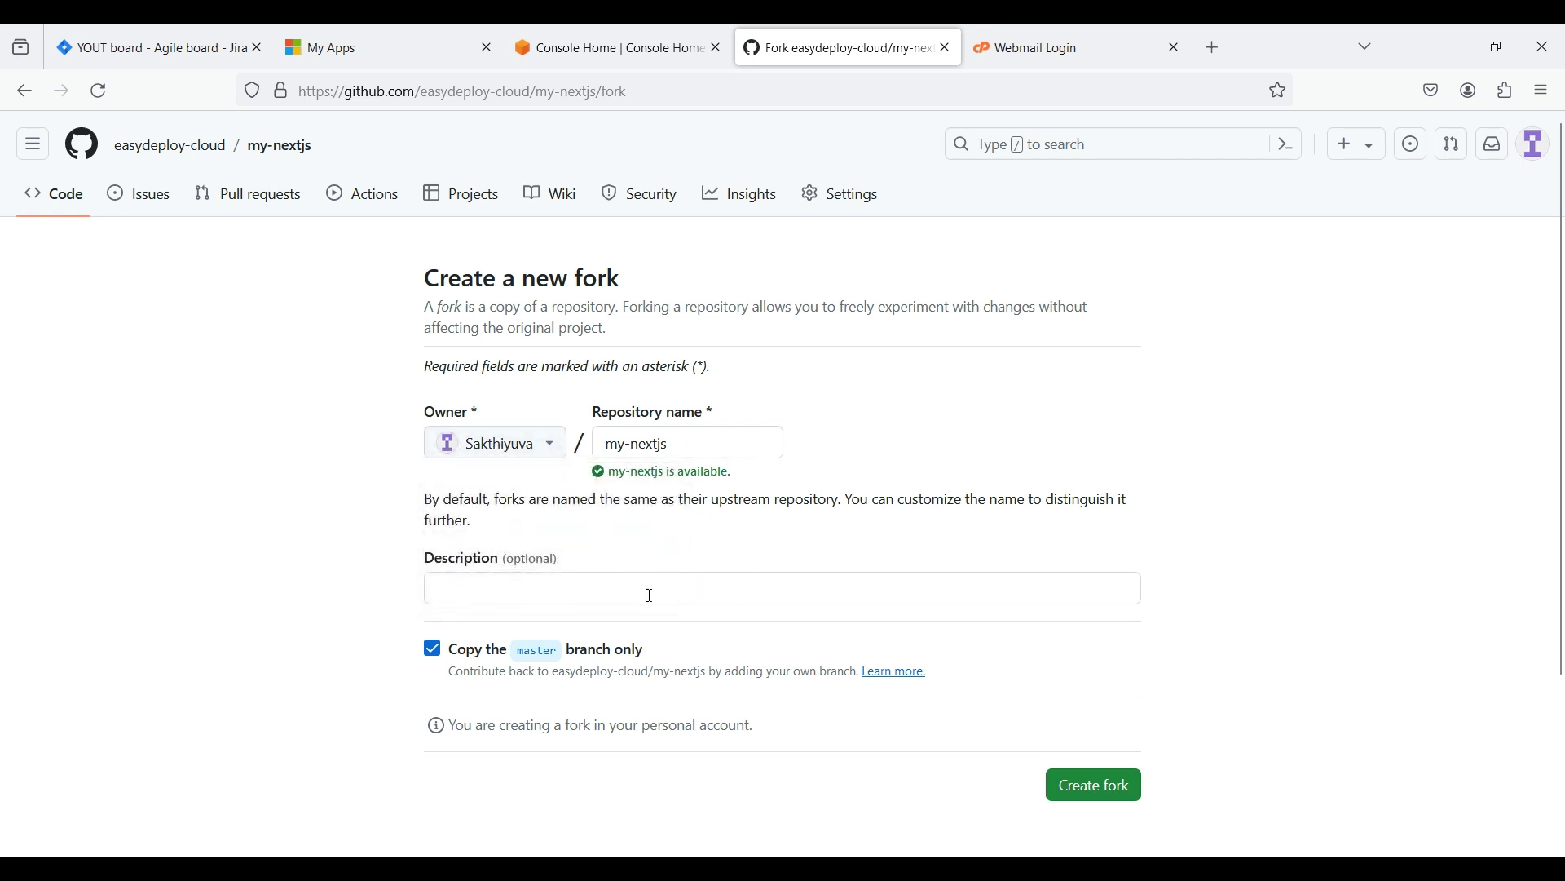
pyautogui.scroll(-3, 650, 596)
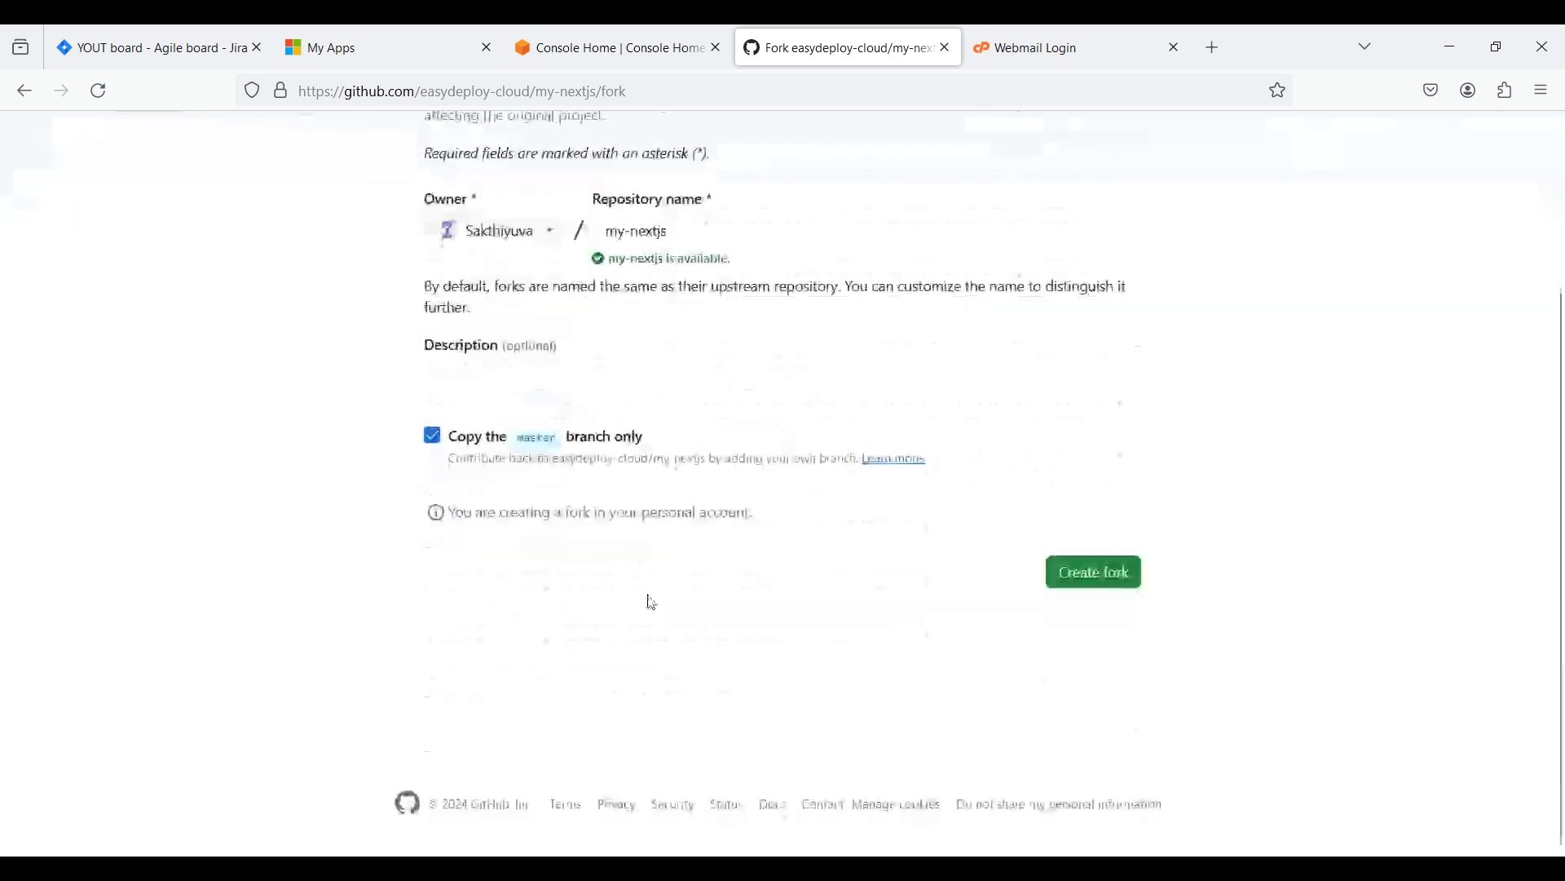
pyautogui.click(1096, 574)
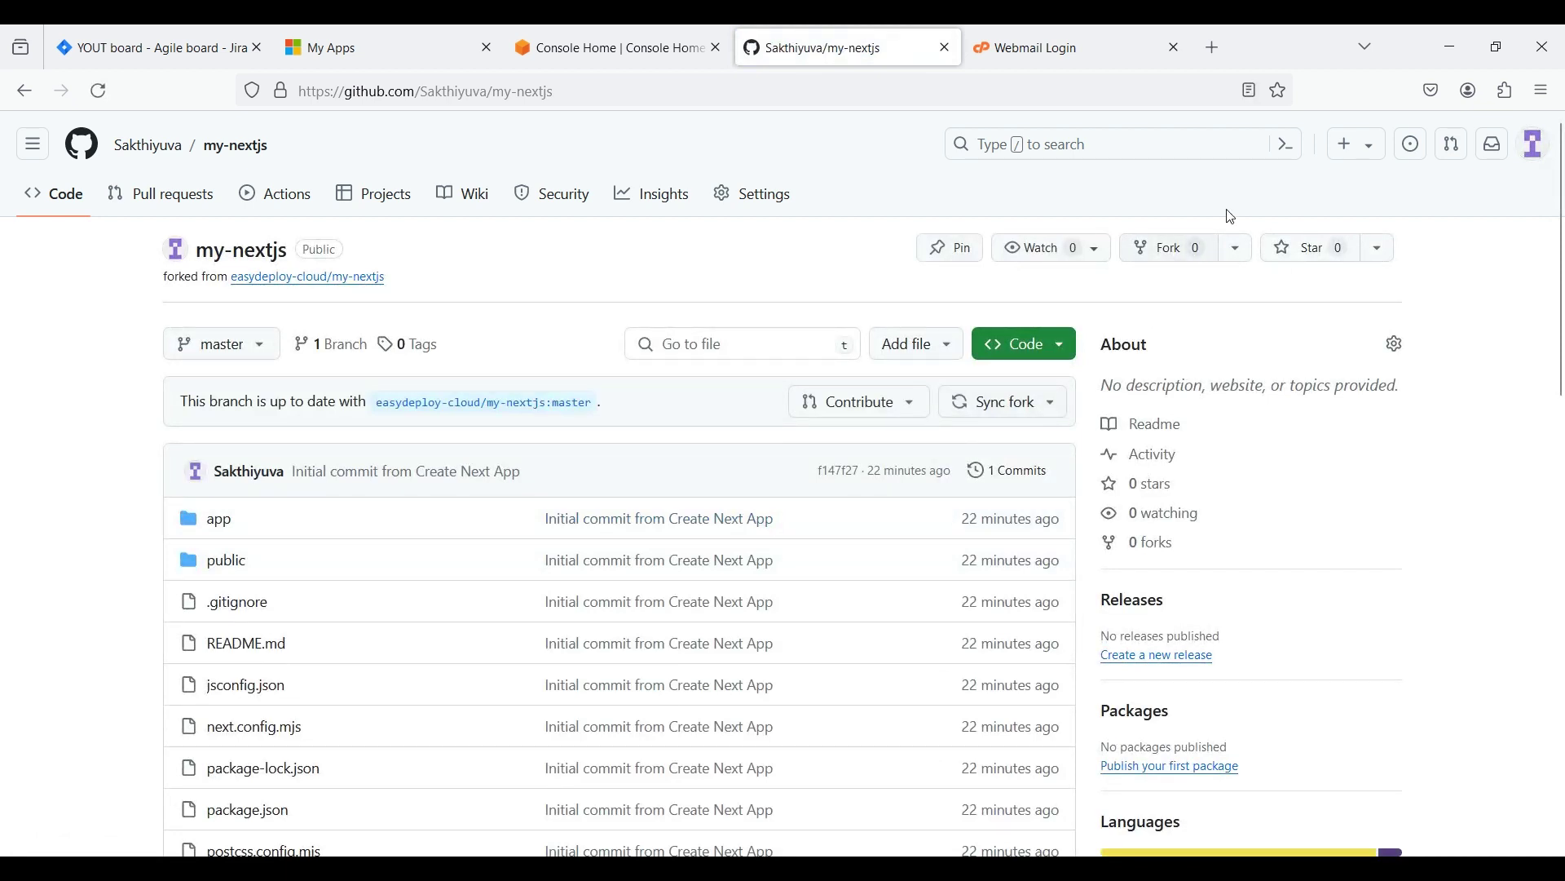
pyautogui.click(1236, 247)
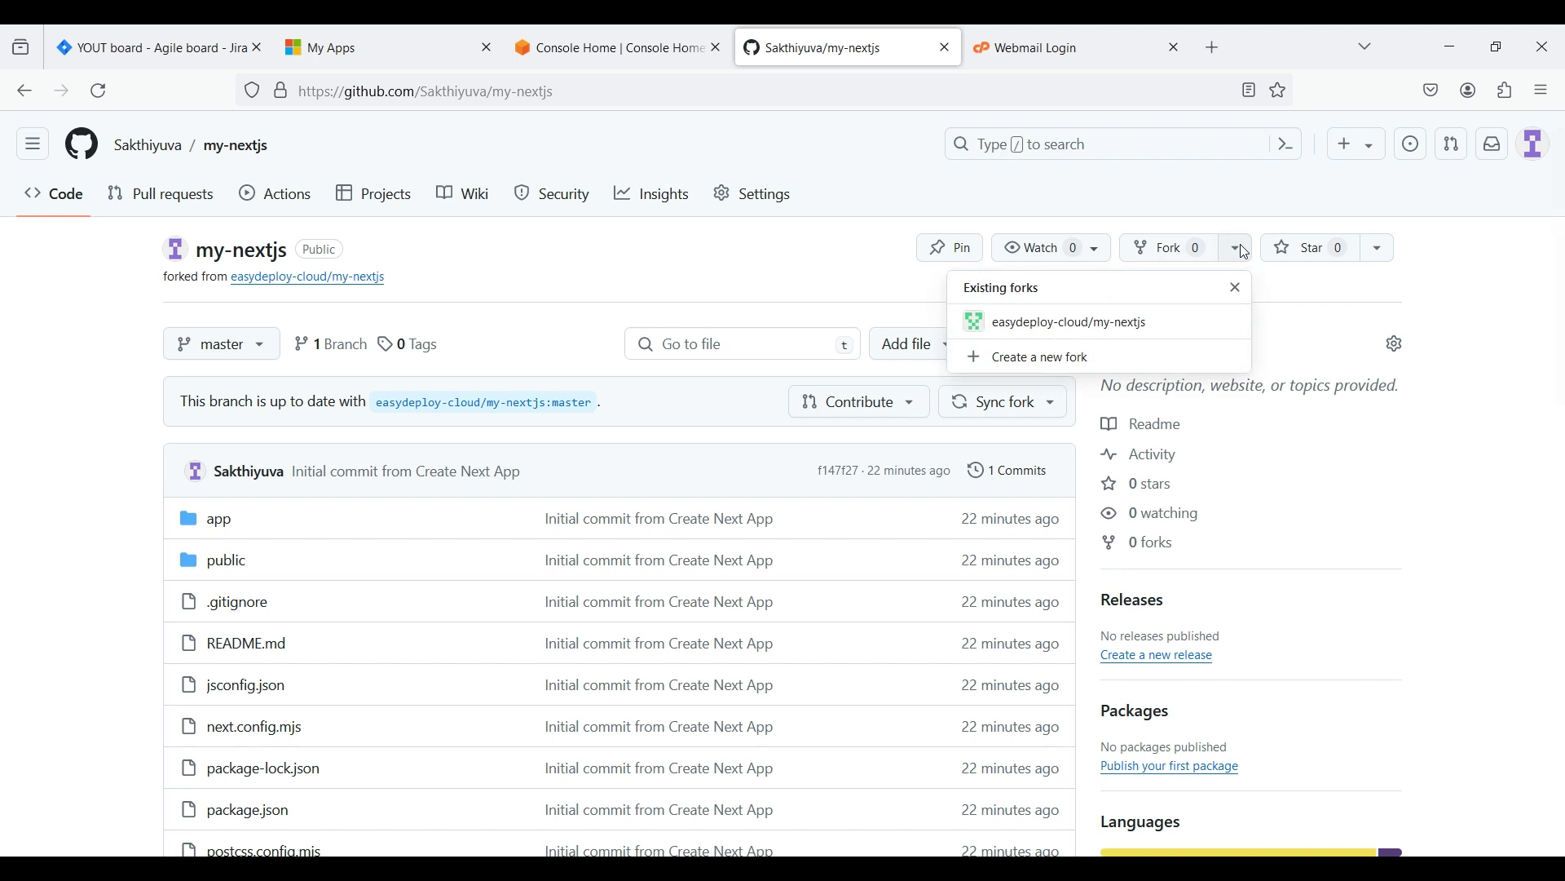
pyautogui.click(1238, 247)
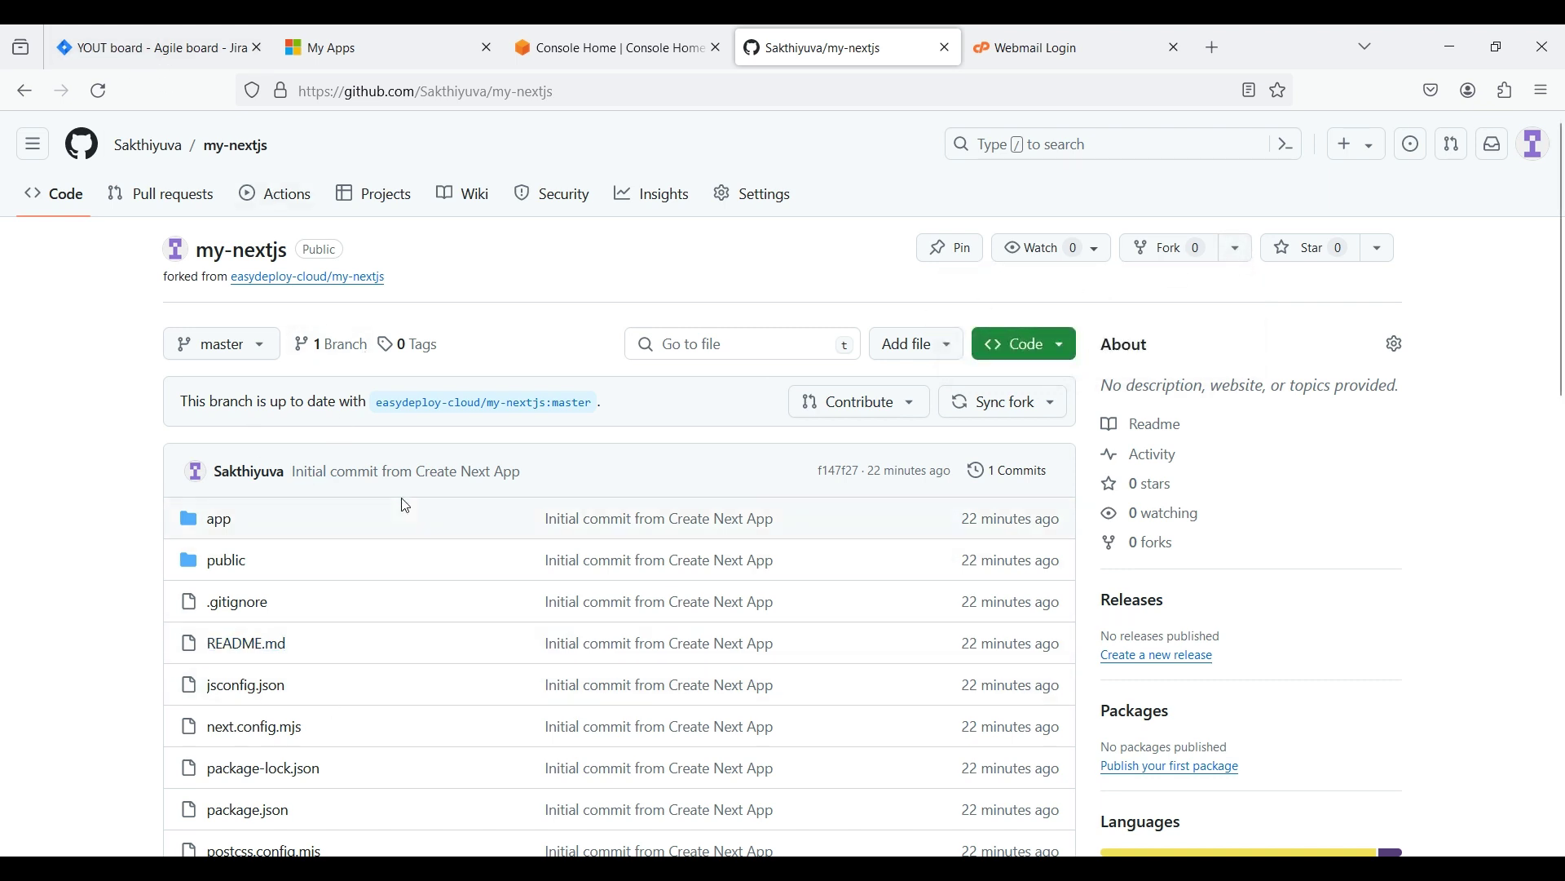
# Find AWS Amplify through the console search and go to its Get started options
pyautogui.hotkey('ctrl', 'shift', 'Tab')
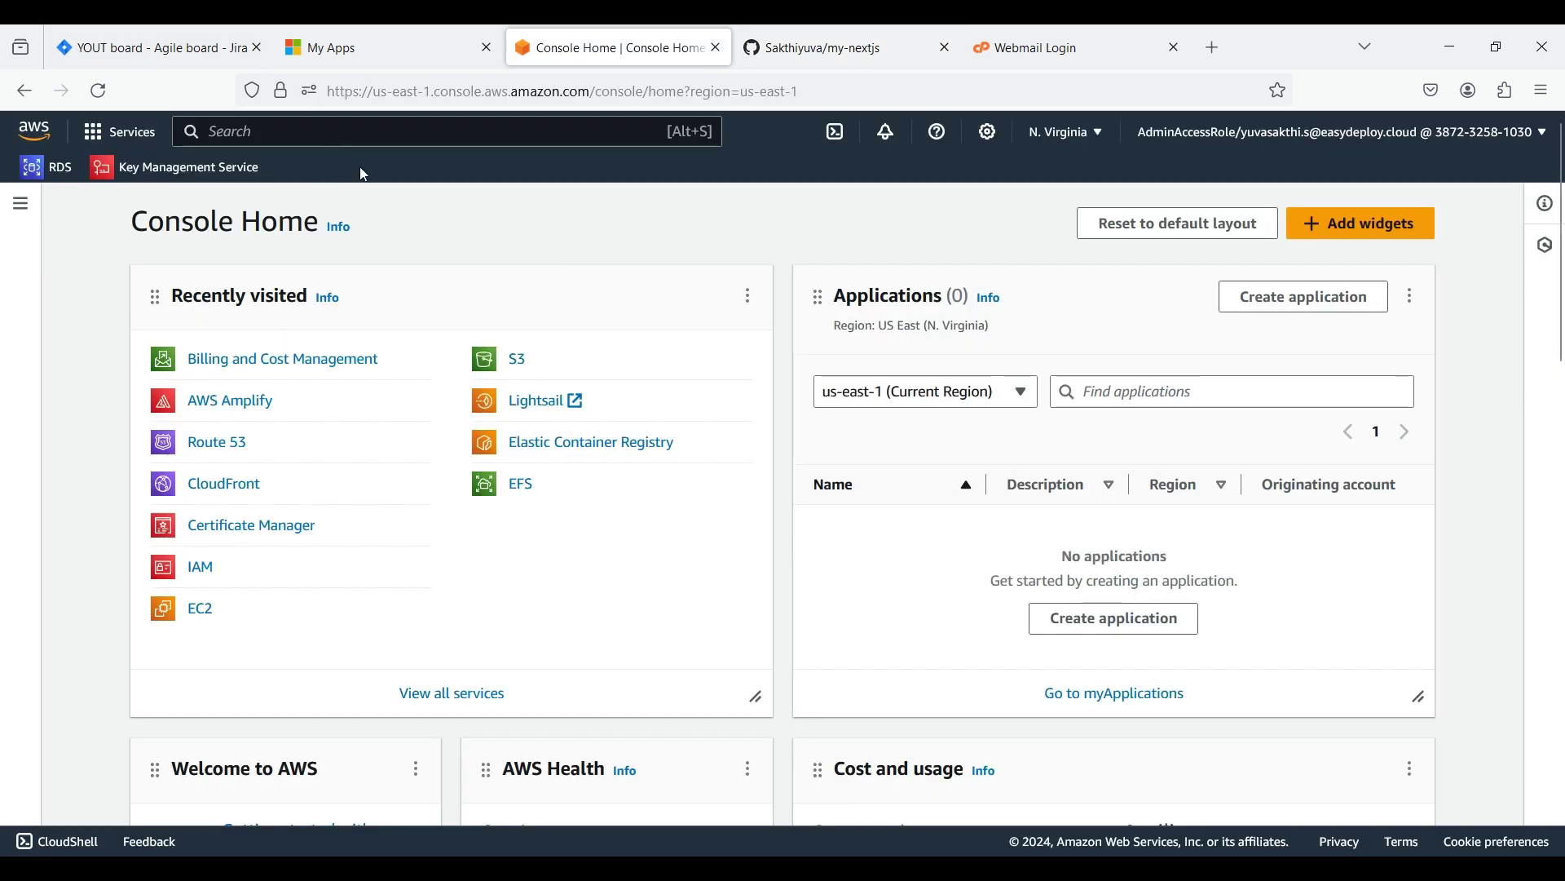
pyautogui.hotkey('alt', 's')
pyautogui.write('amplify')
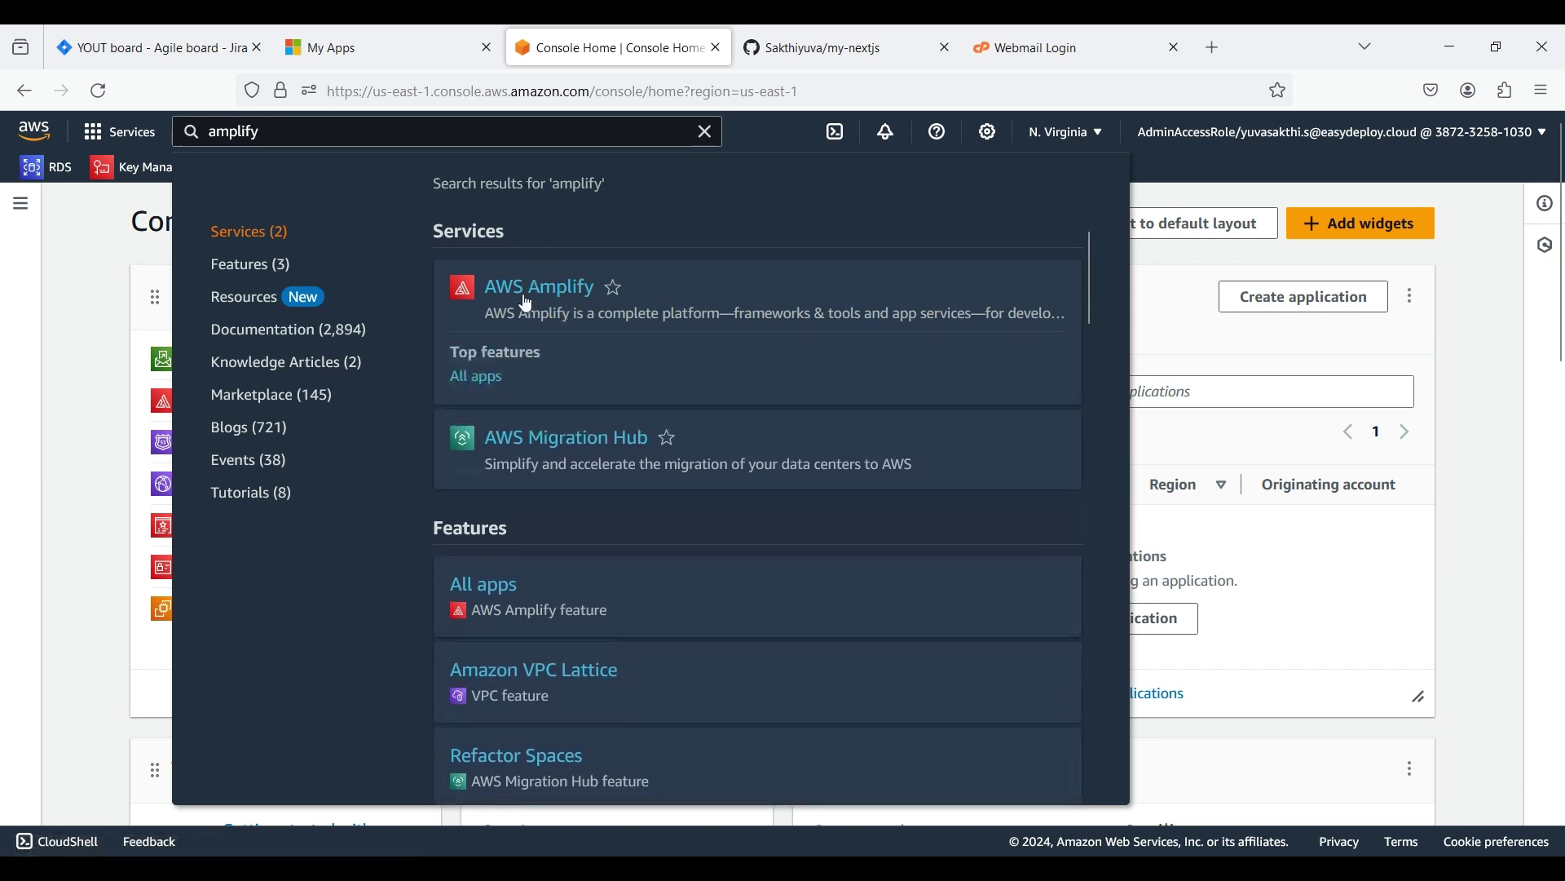
pyautogui.click(531, 303)
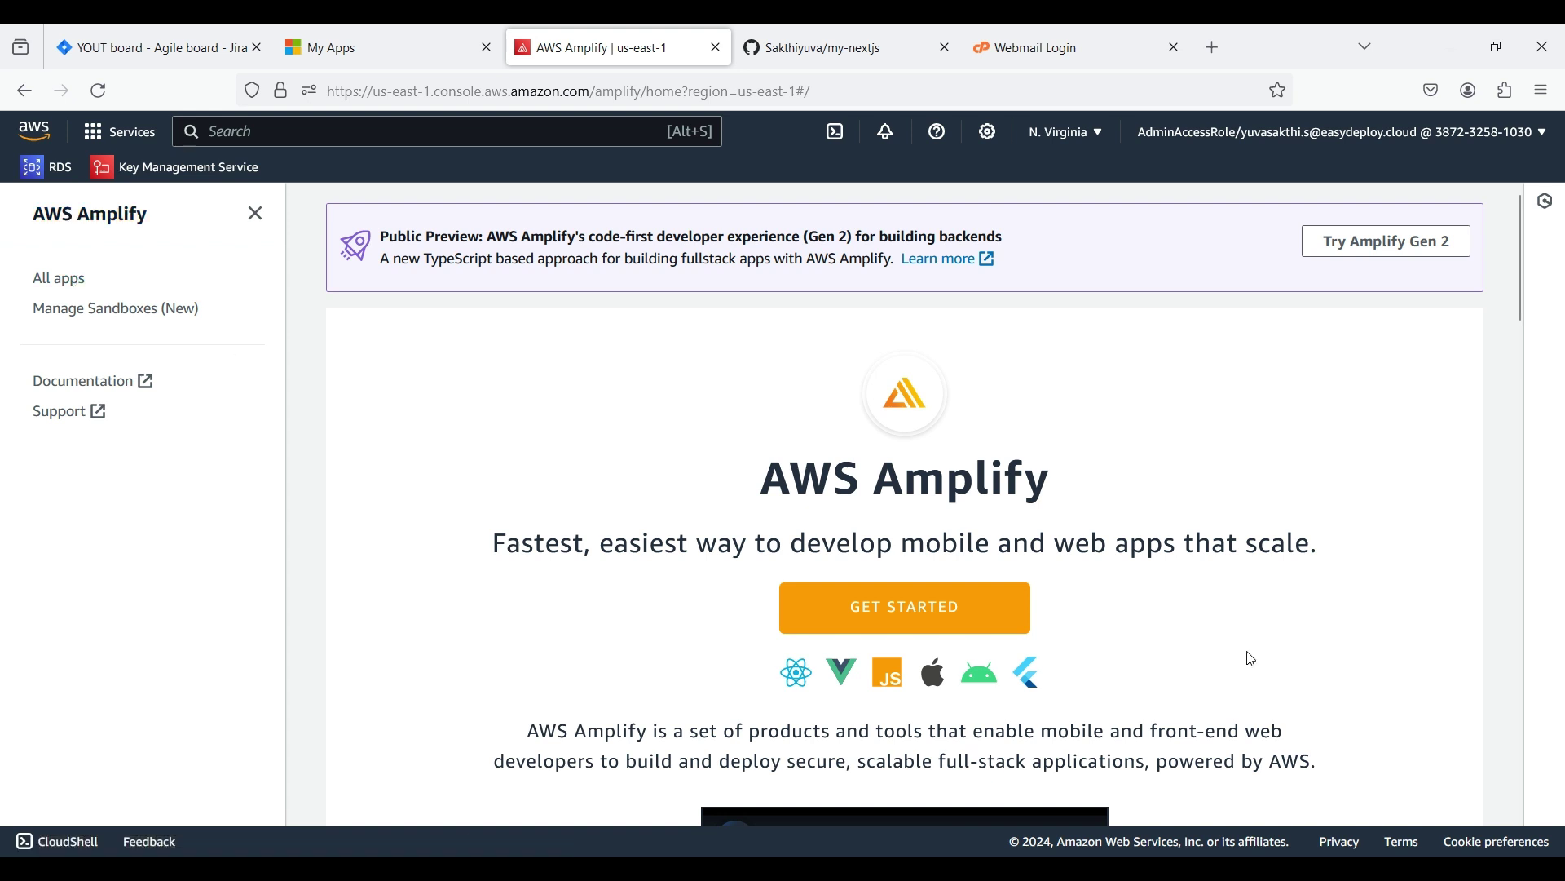
pyautogui.click(915, 618)
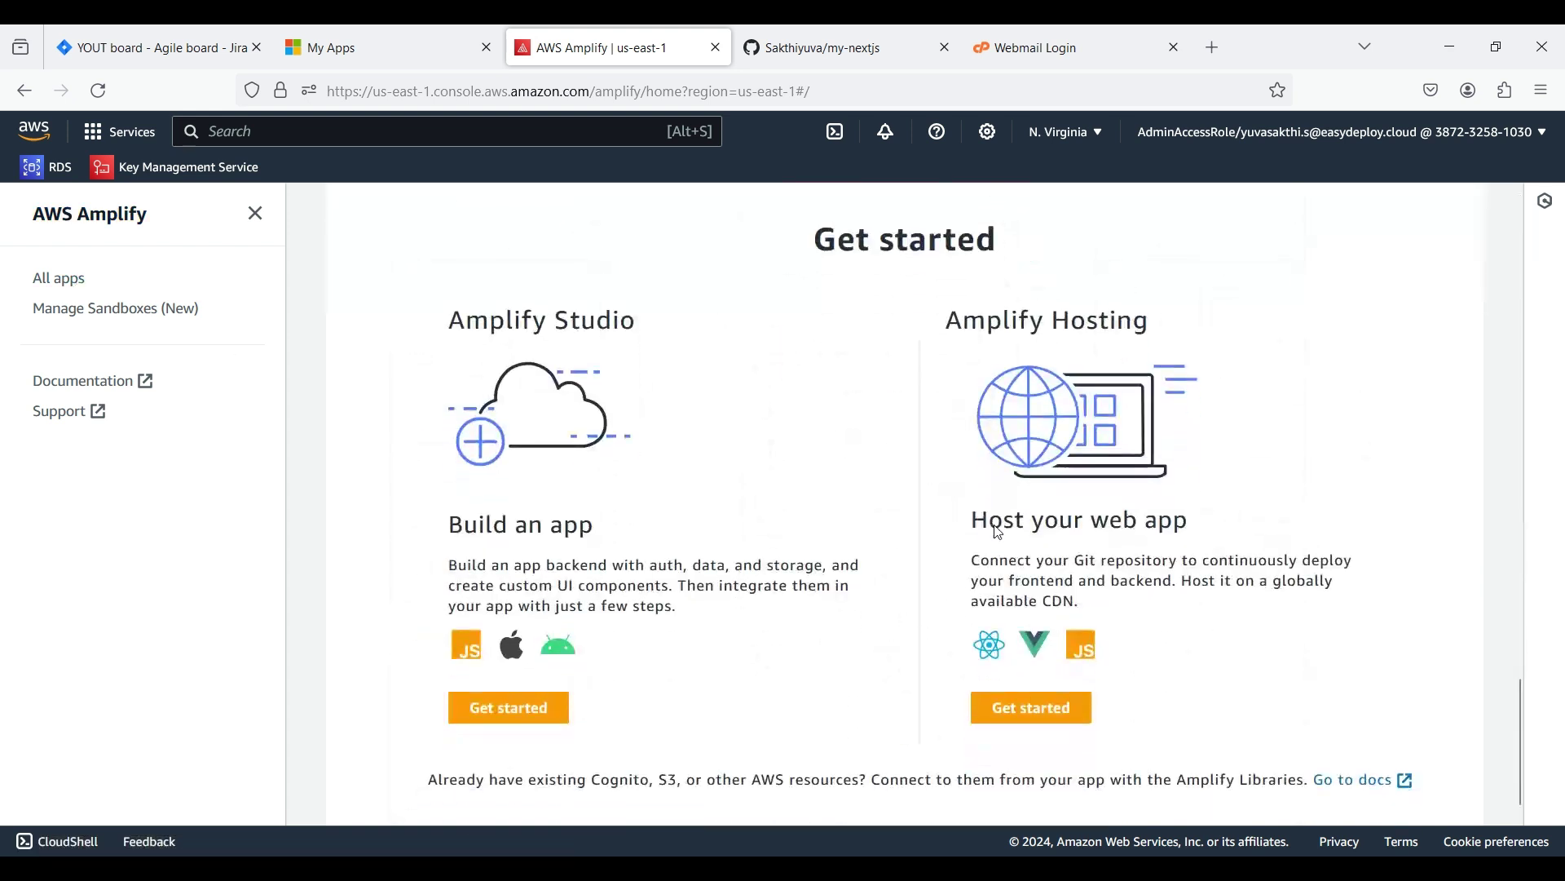
# Start Amplify Hosting from GitHub, authorize it, and look for the fork in the repository list
pyautogui.click(1051, 722)
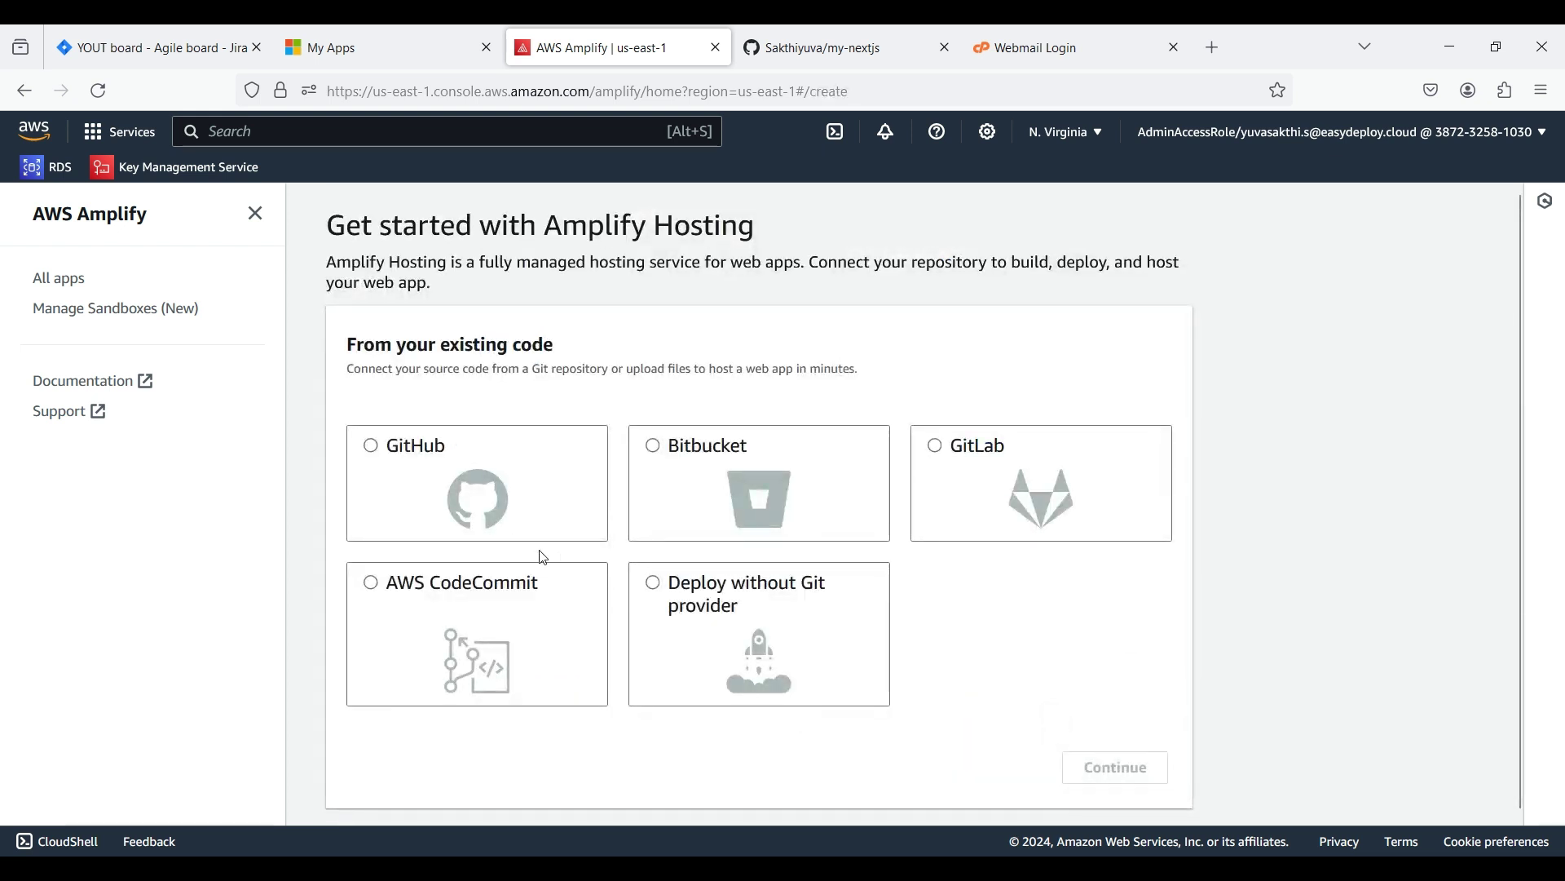
pyautogui.click(492, 494)
pyautogui.scroll(-1, 896, 595)
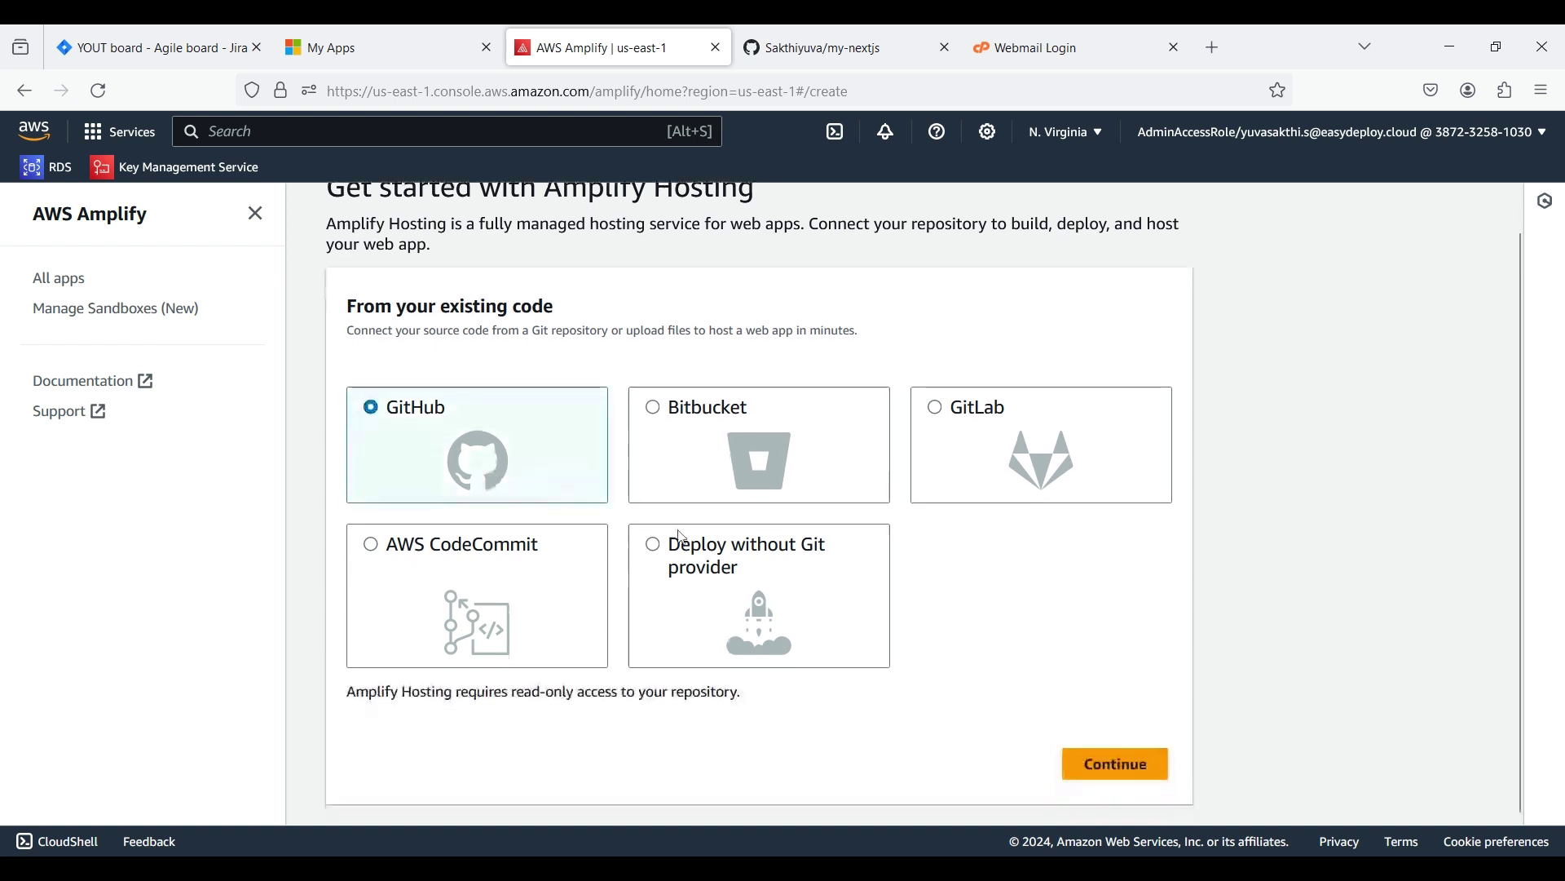
pyautogui.click(1113, 763)
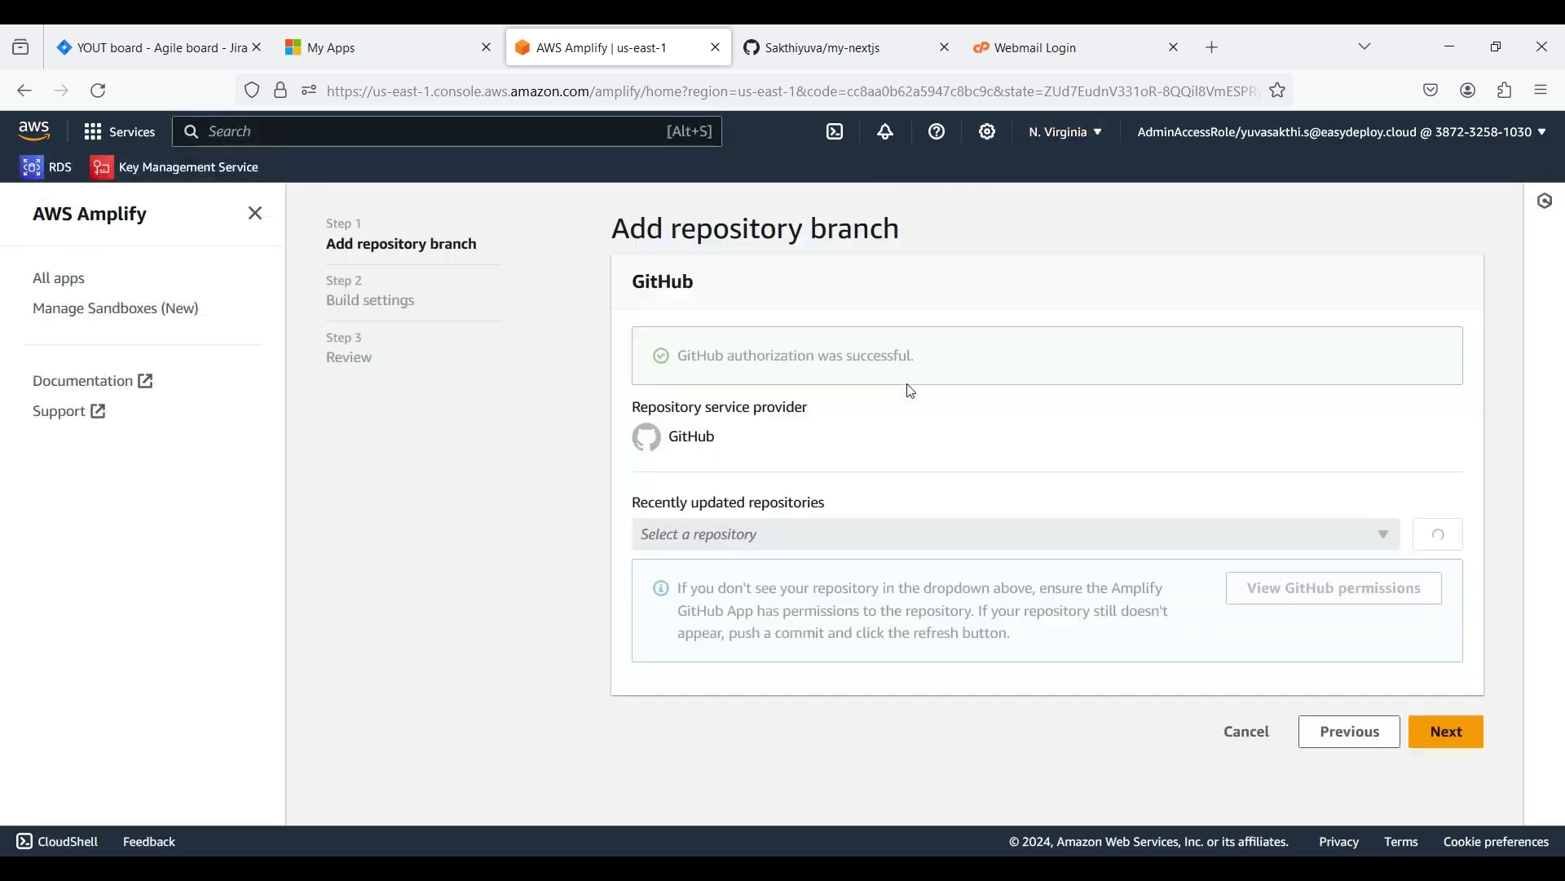
pyautogui.click(920, 534)
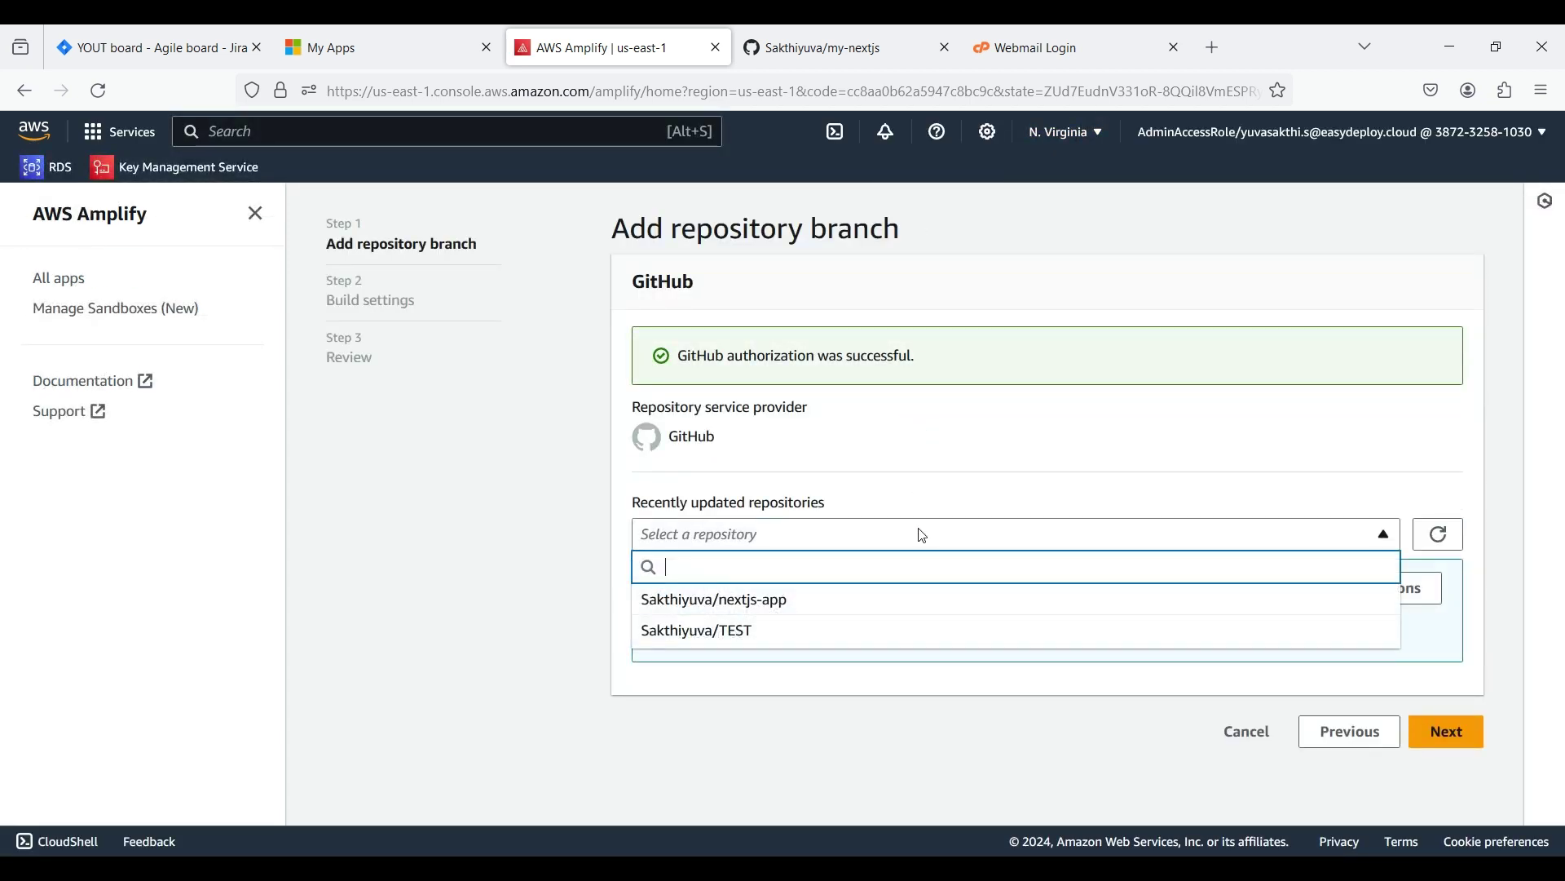
pyautogui.click(1376, 539)
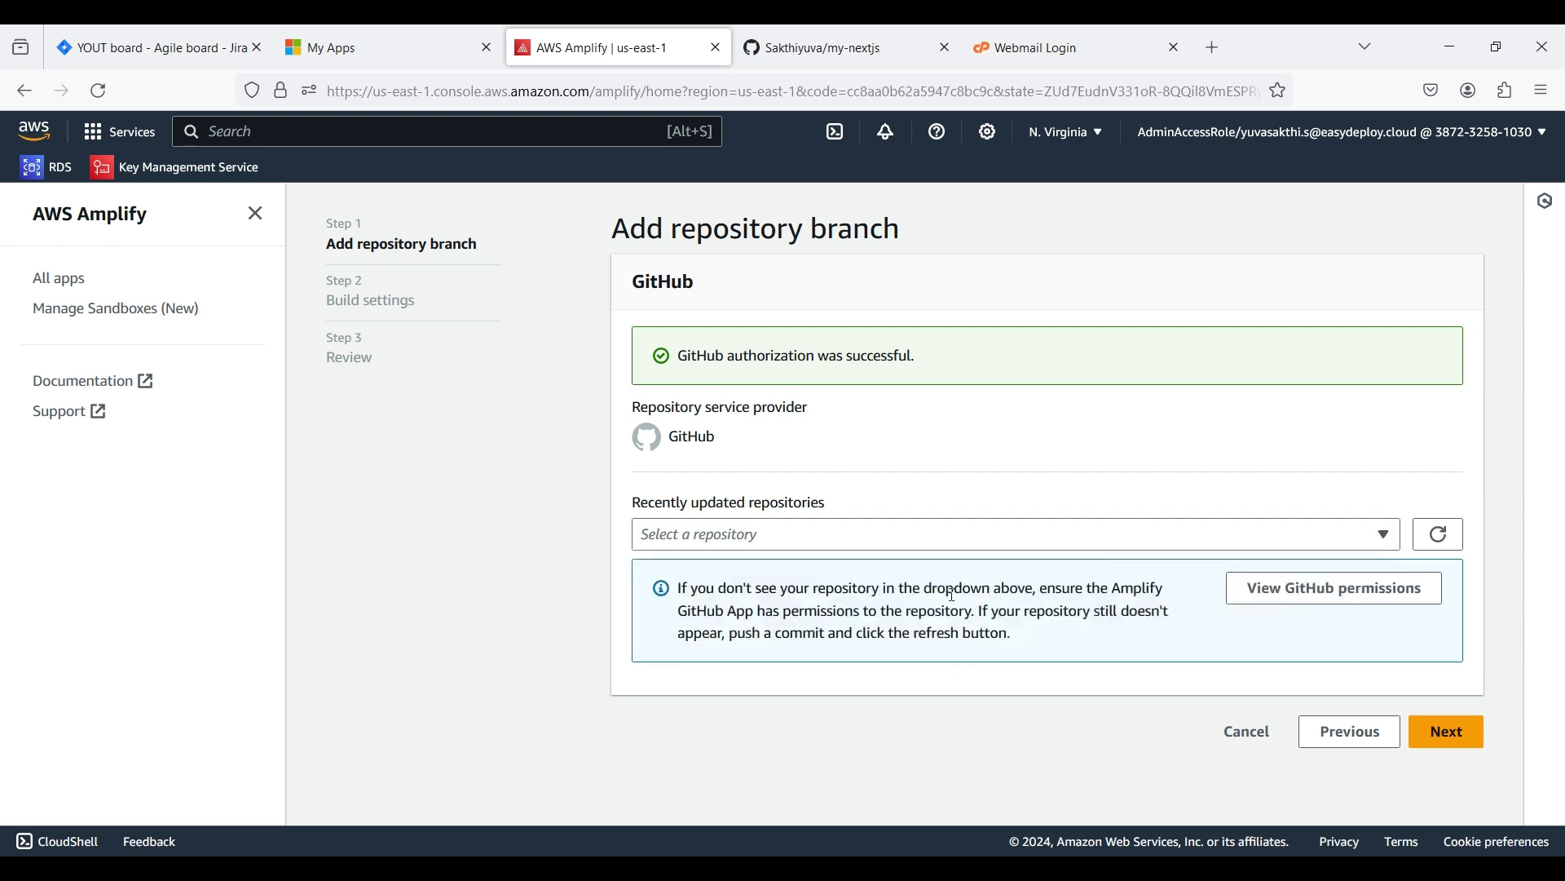
# Confirm the password and save my-nextjs as a repository the Amplify GitHub app can access
pyautogui.click(1375, 594)
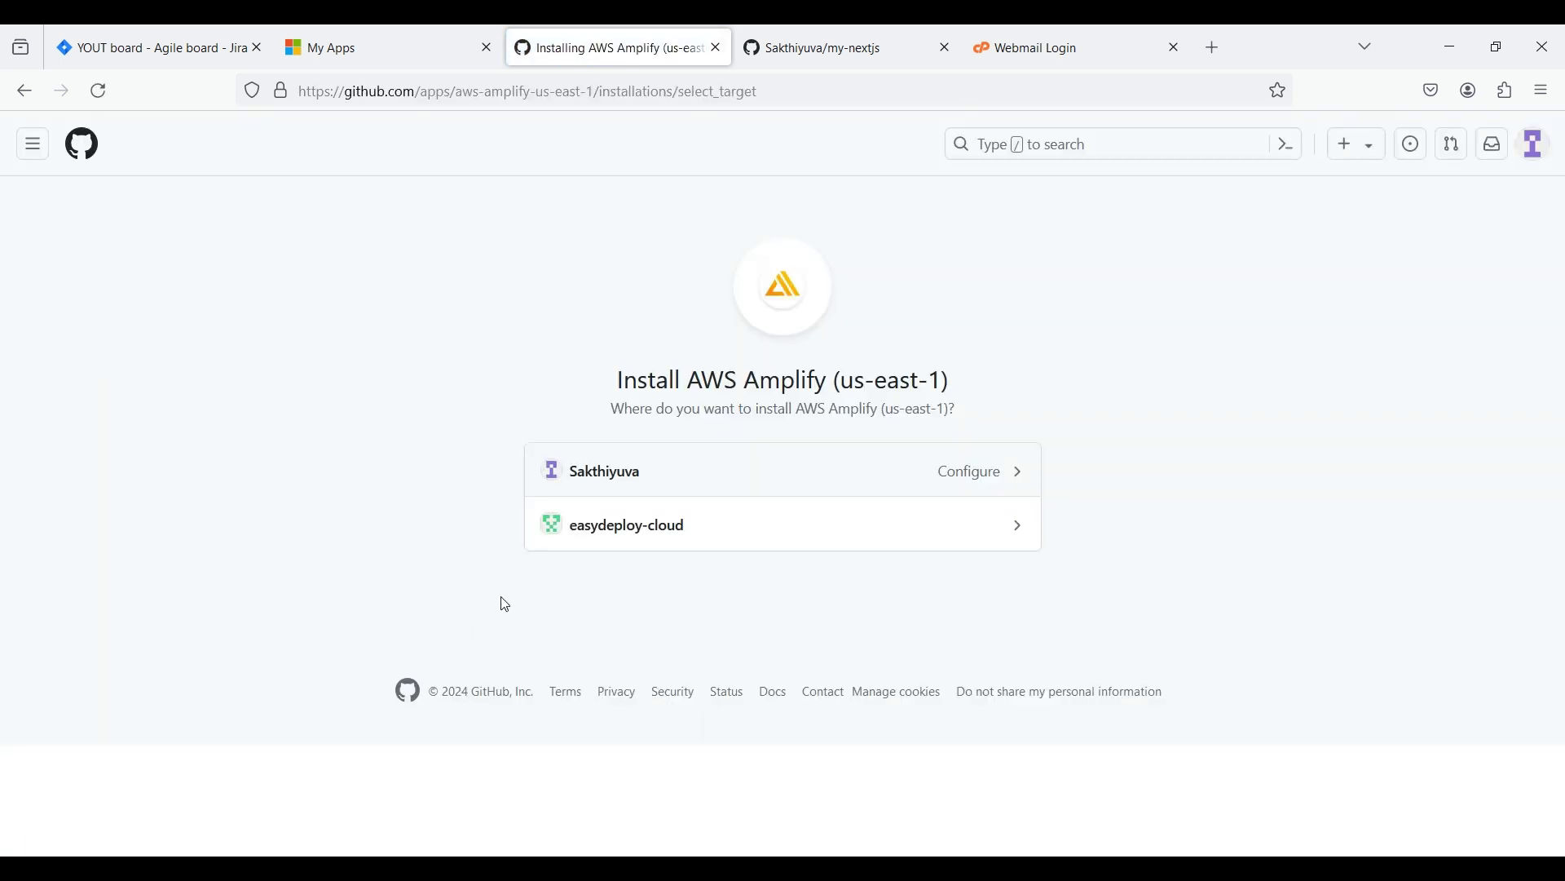
pyautogui.click(813, 472)
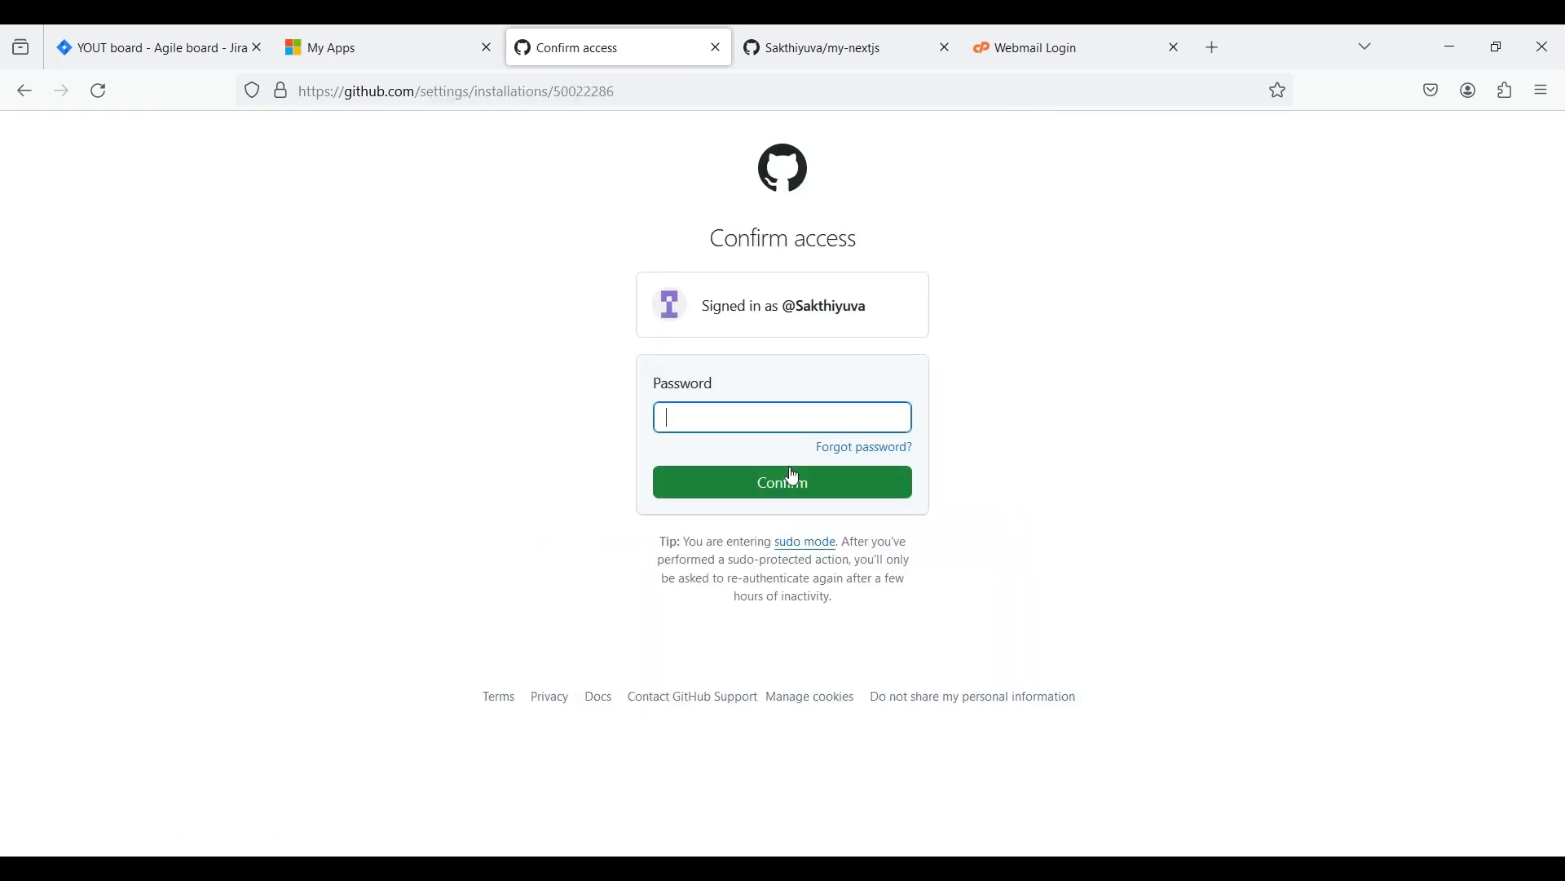
pyautogui.write('•')
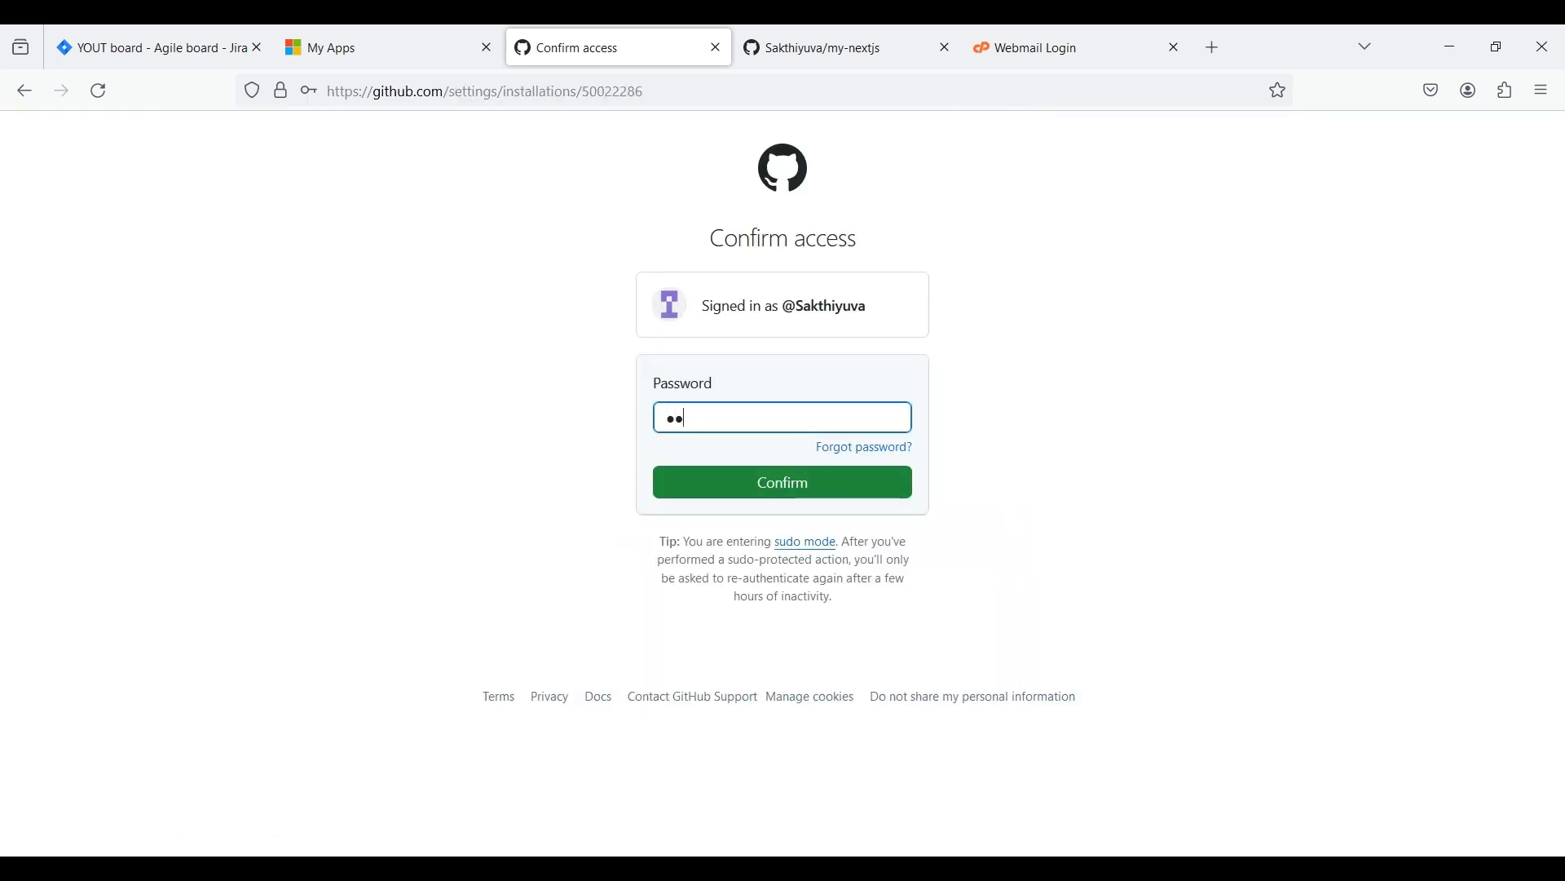
pyautogui.write('•••••')
pyautogui.press('Return')
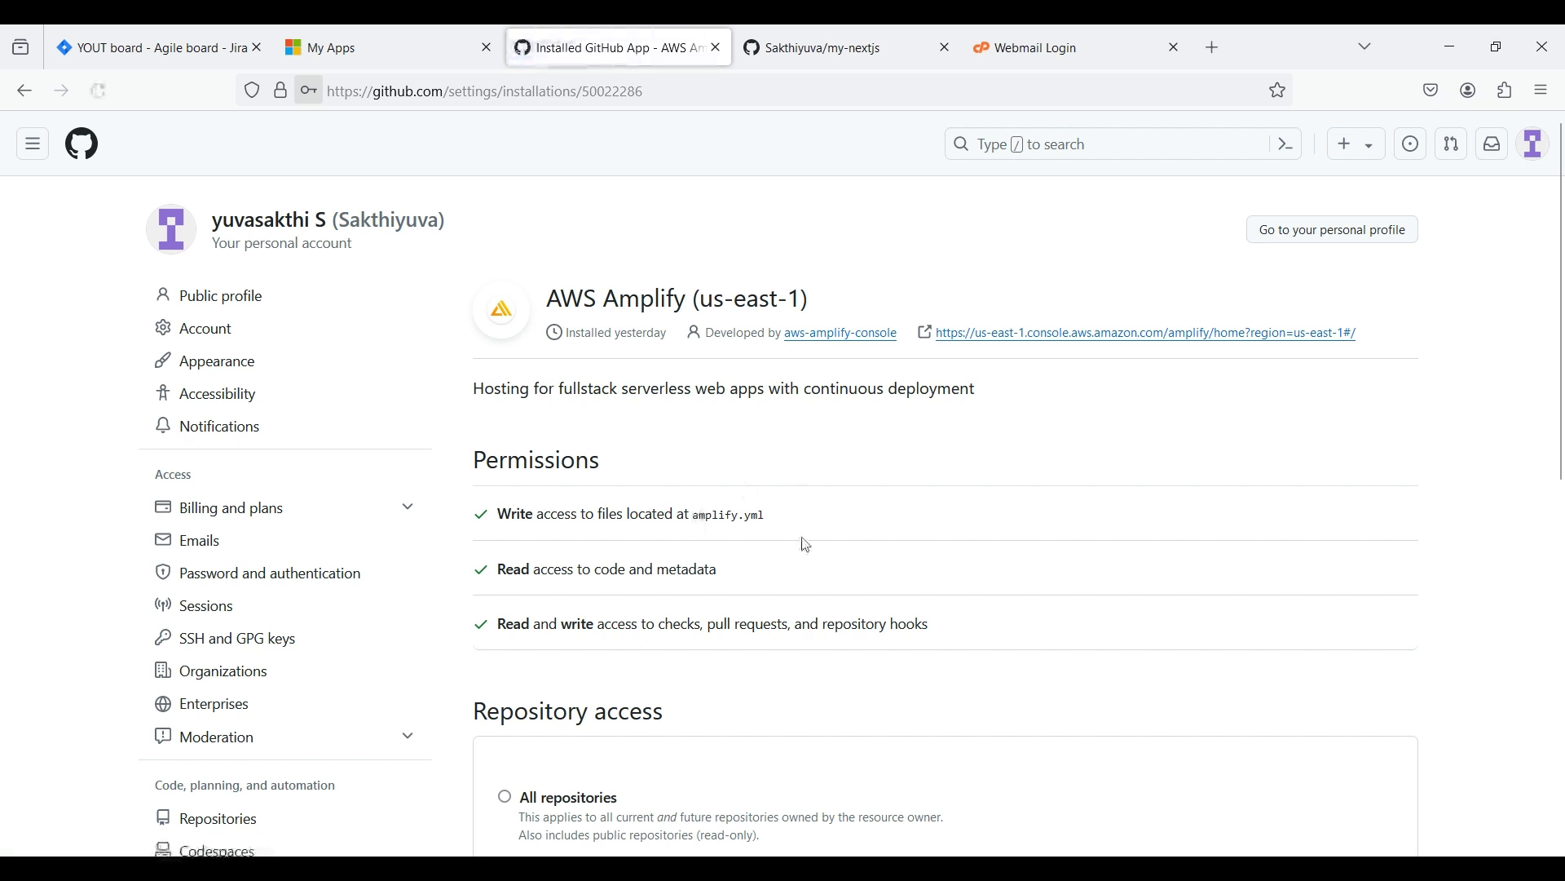
pyautogui.scroll(-5, 801, 542)
pyautogui.scroll(-2, 801, 542)
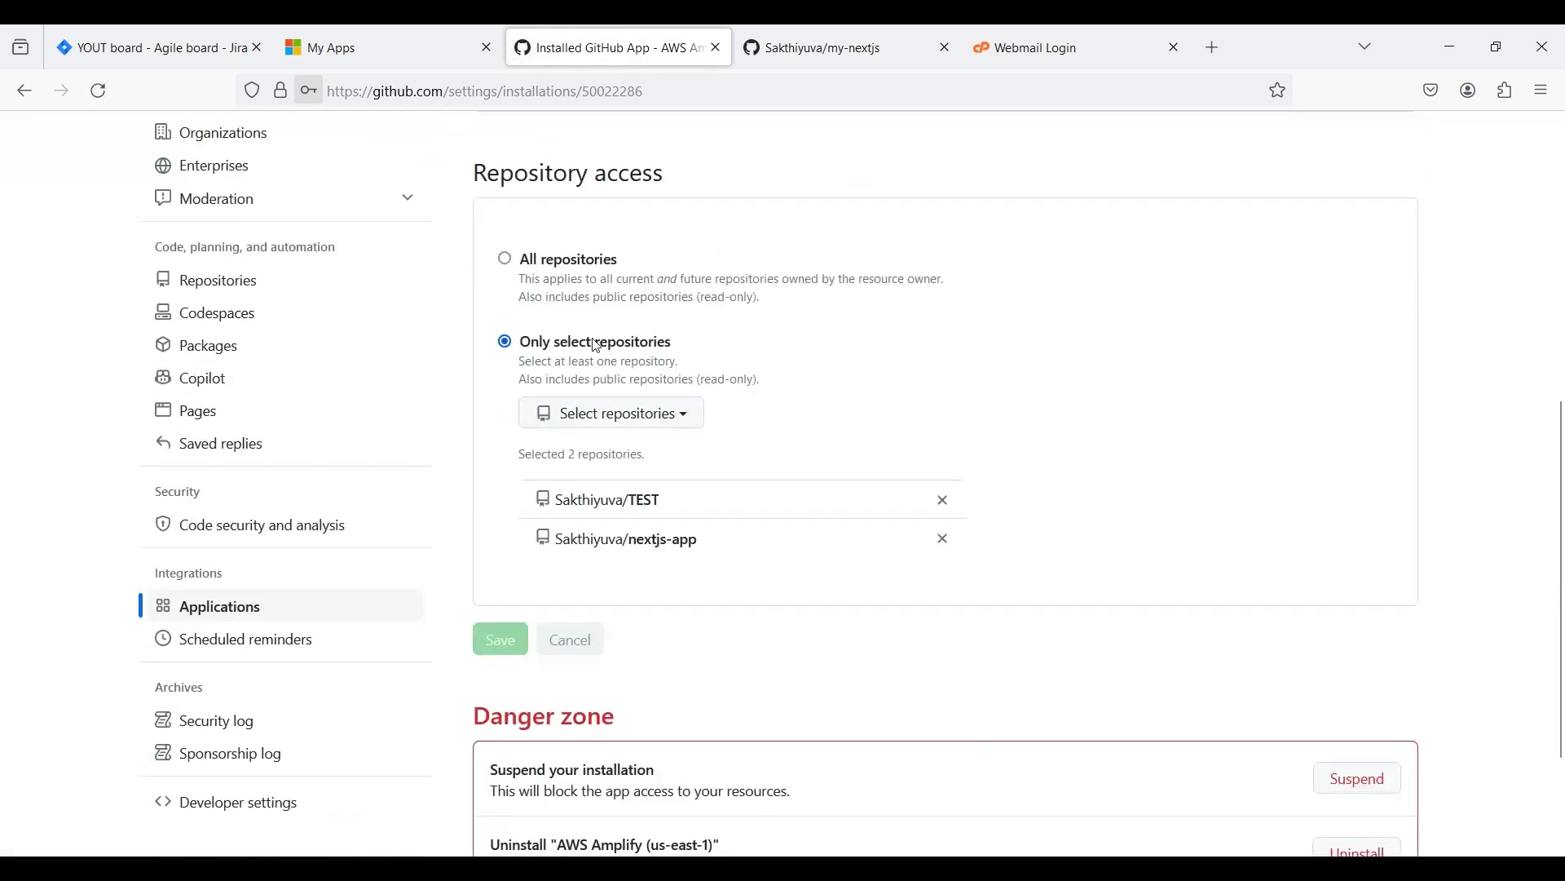
pyautogui.click(614, 417)
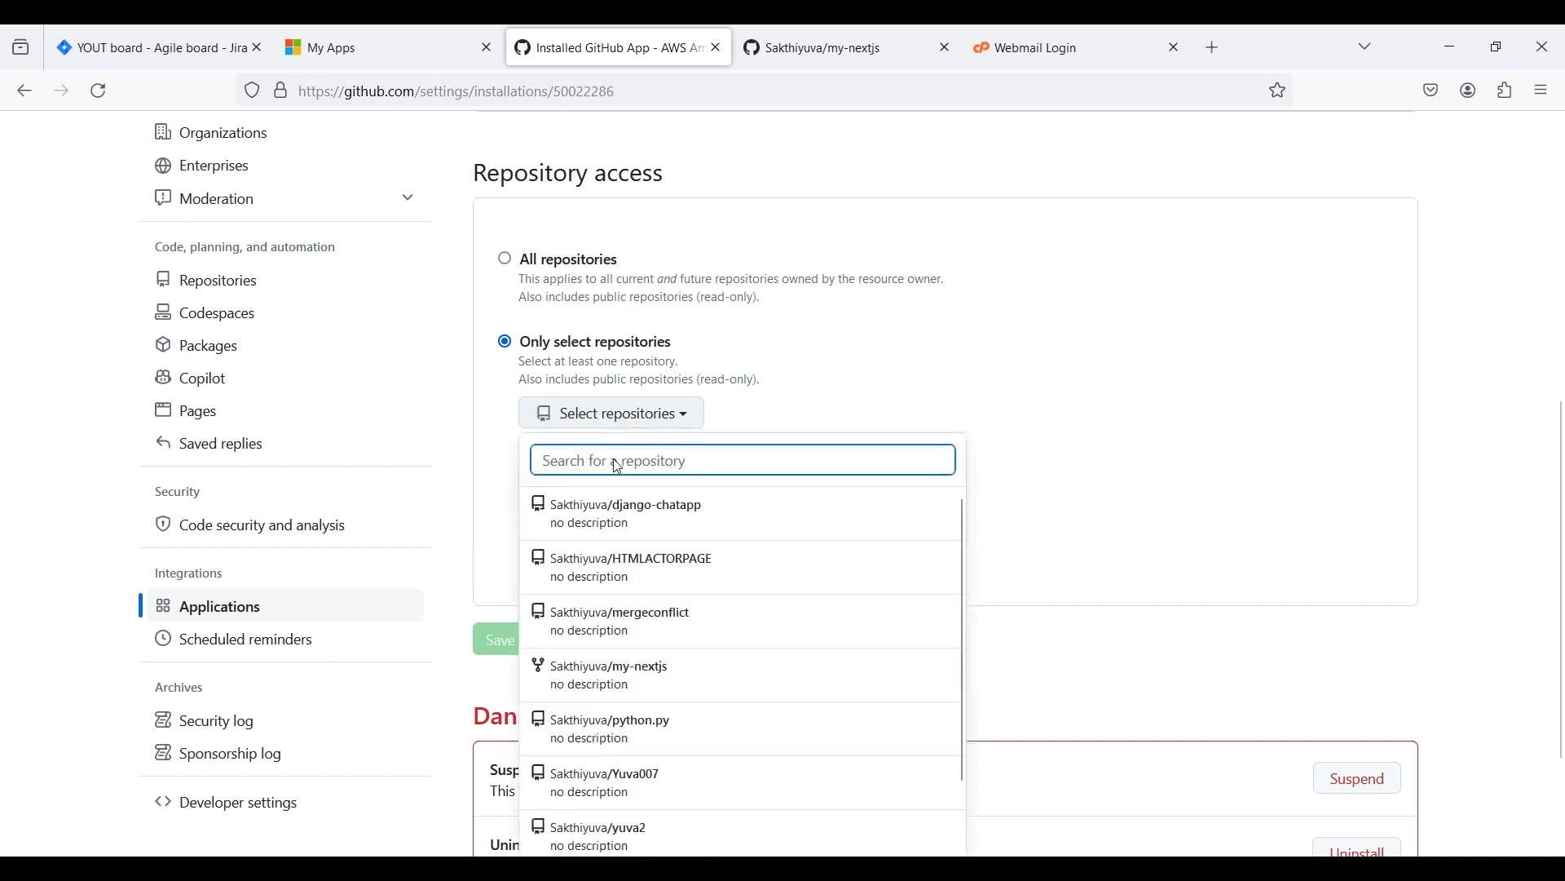
pyautogui.scroll(-2, 715, 550)
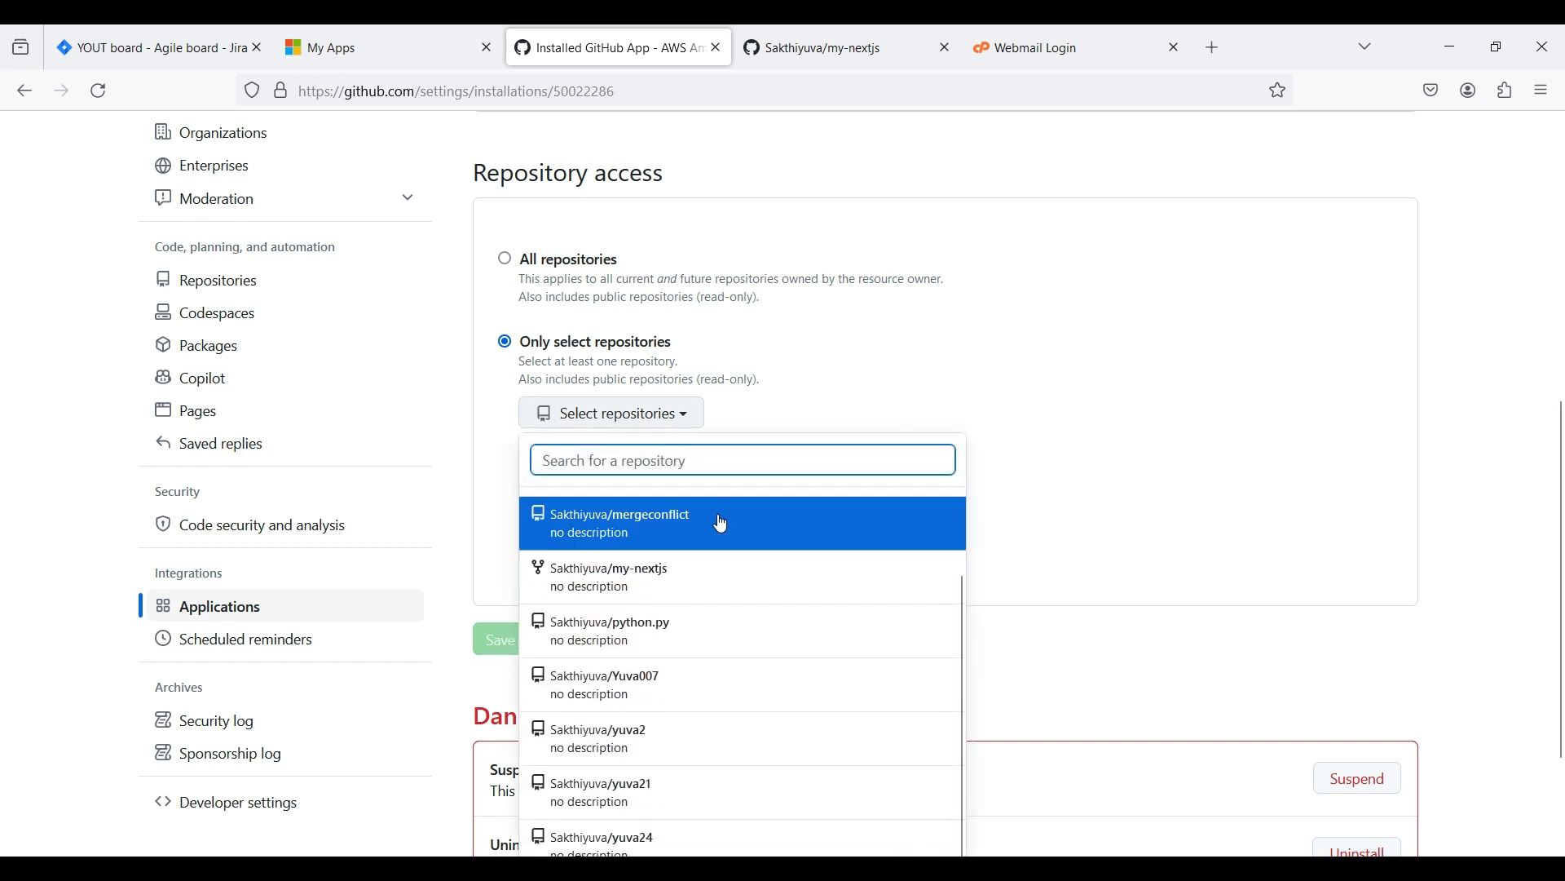
pyautogui.scroll(-1, 723, 526)
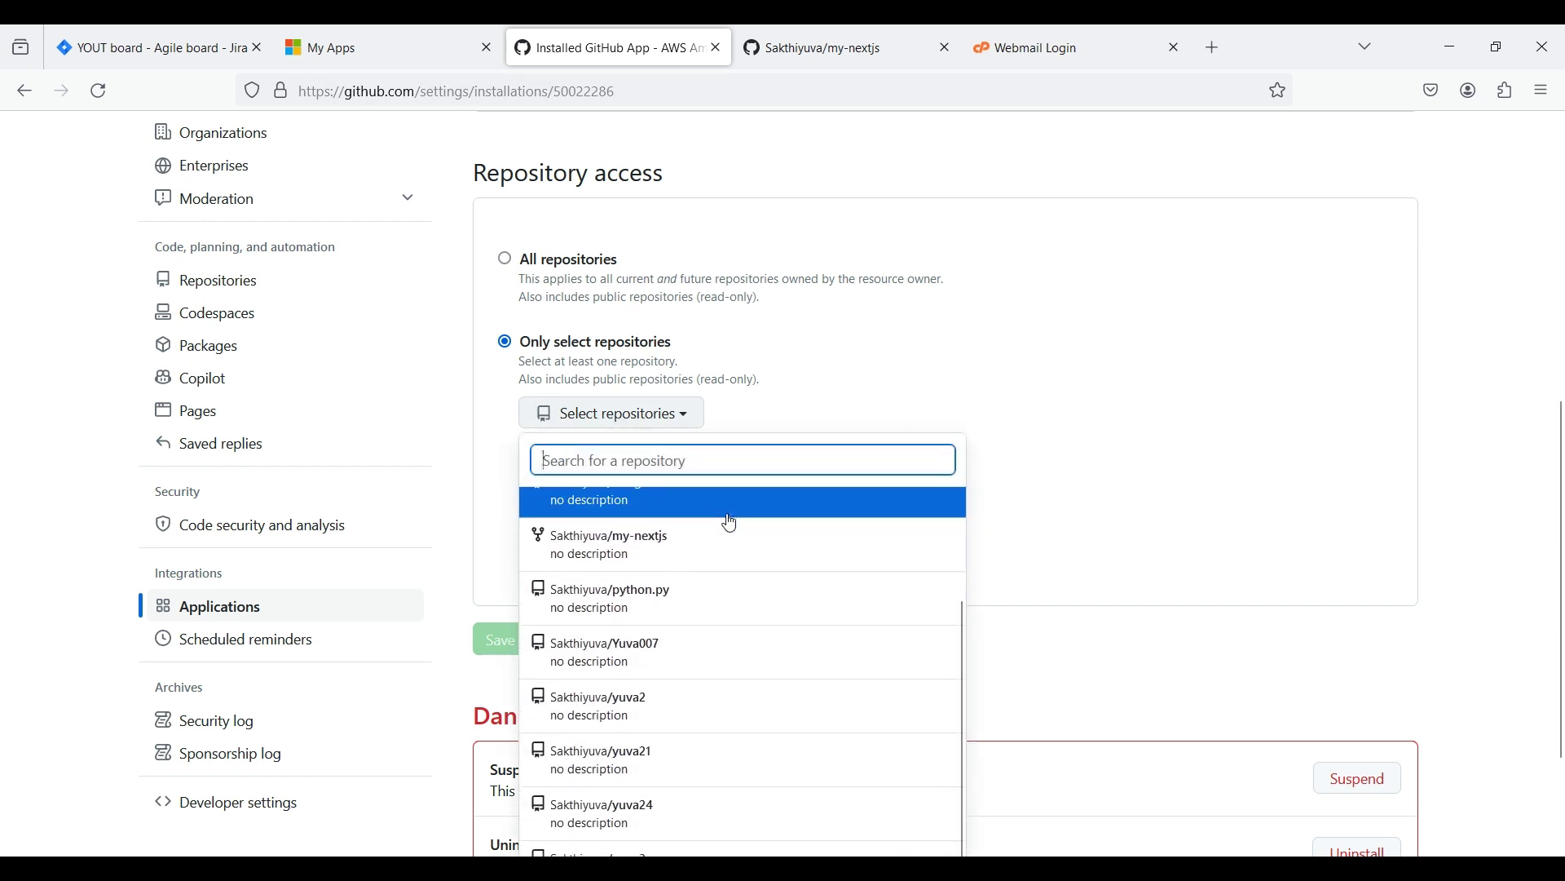
pyautogui.scroll(-2, 731, 524)
pyautogui.scroll(-1, 739, 526)
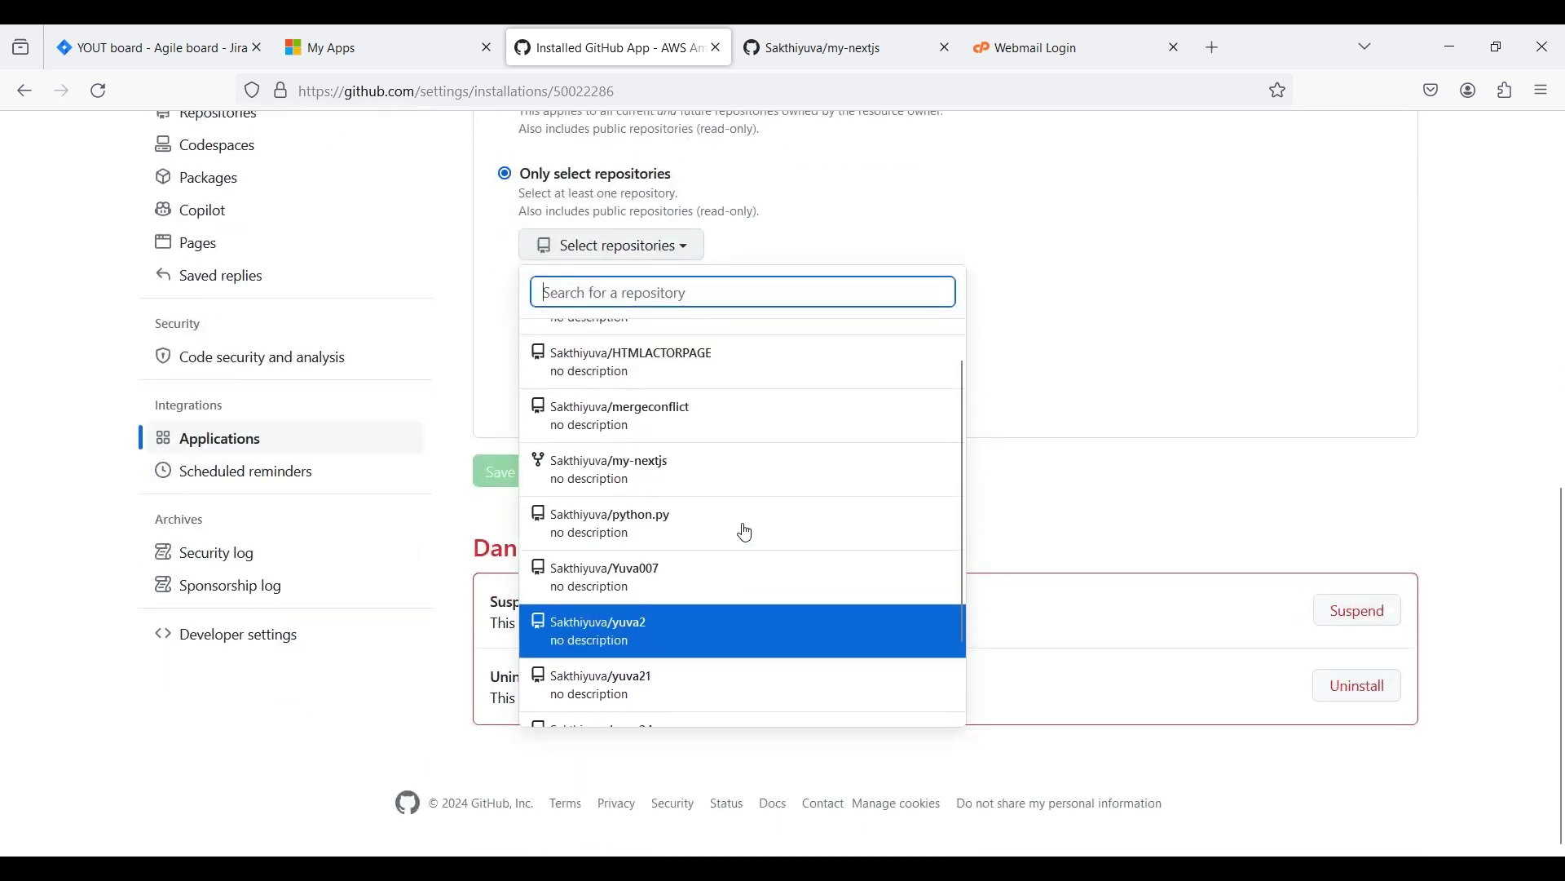
pyautogui.click(743, 474)
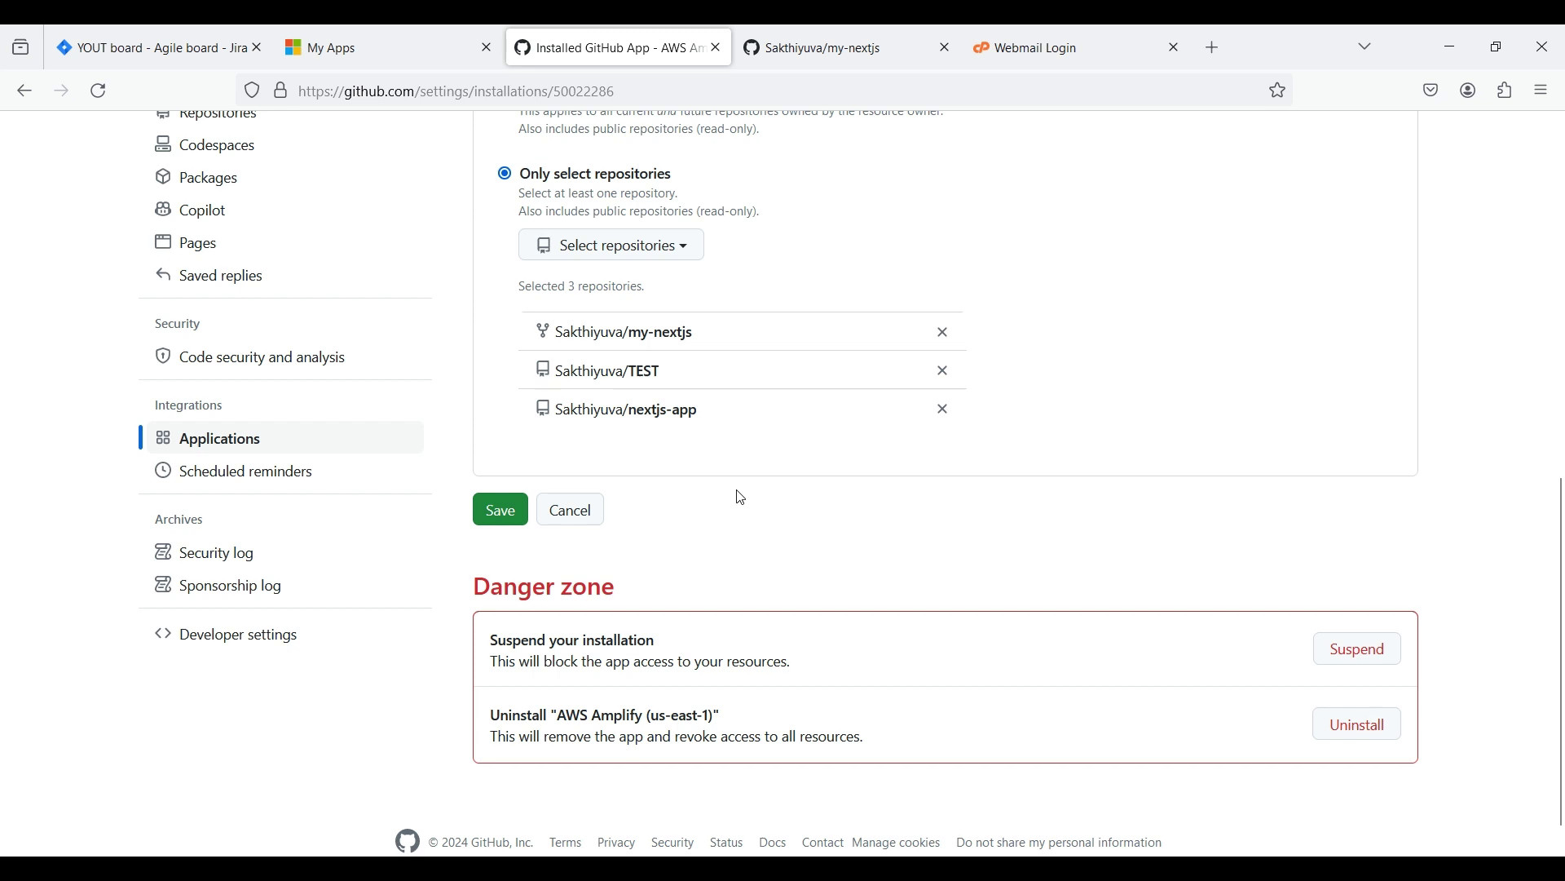
pyautogui.click(485, 528)
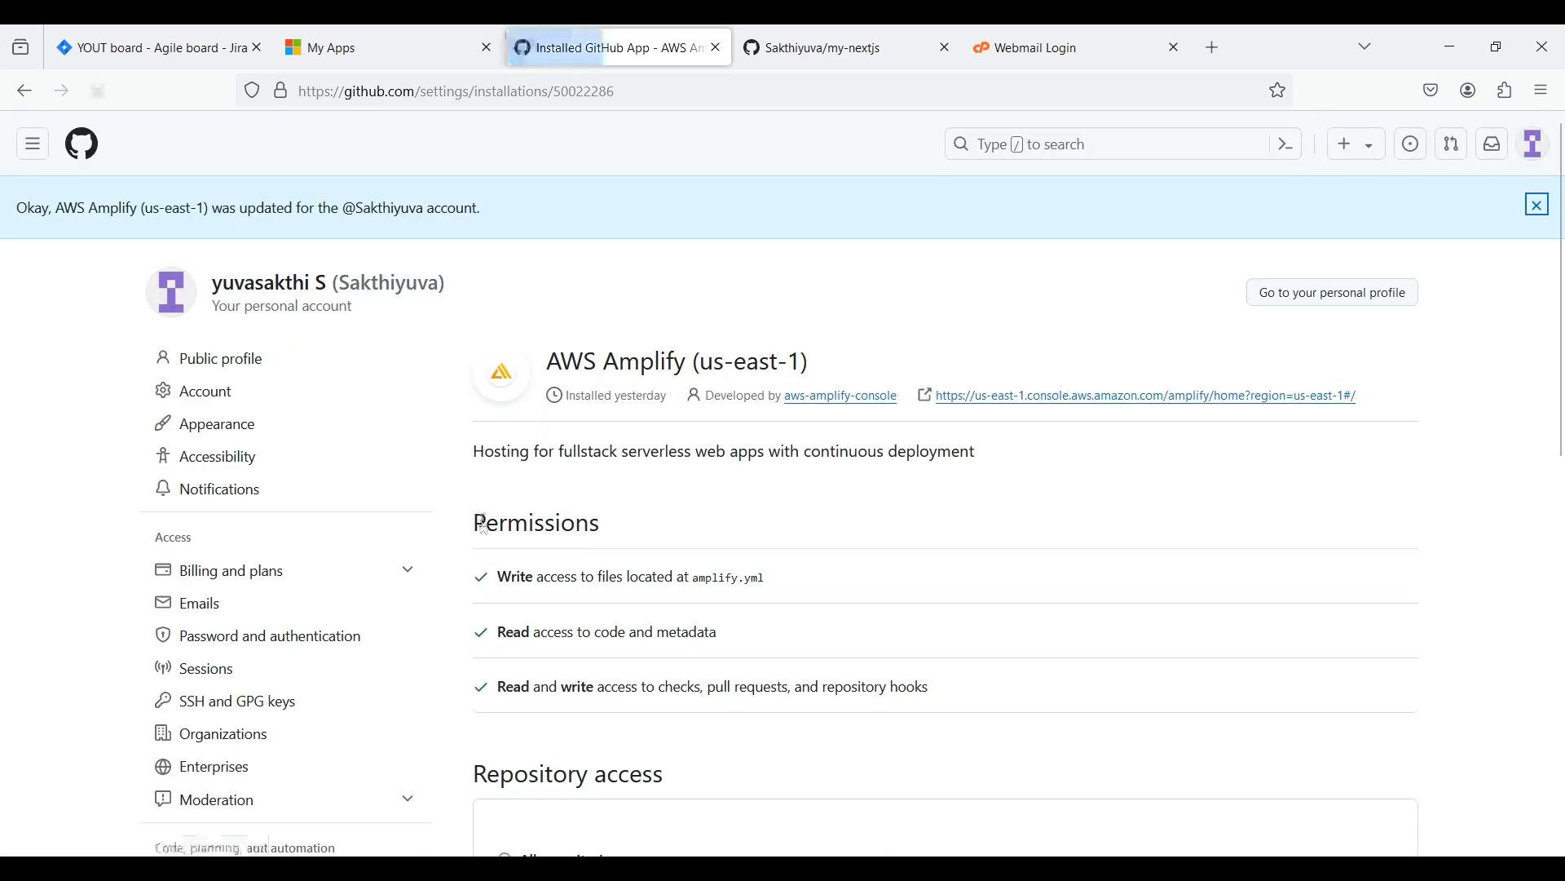
pyautogui.scroll(-5, 633, 557)
pyautogui.scroll(-5, 632, 556)
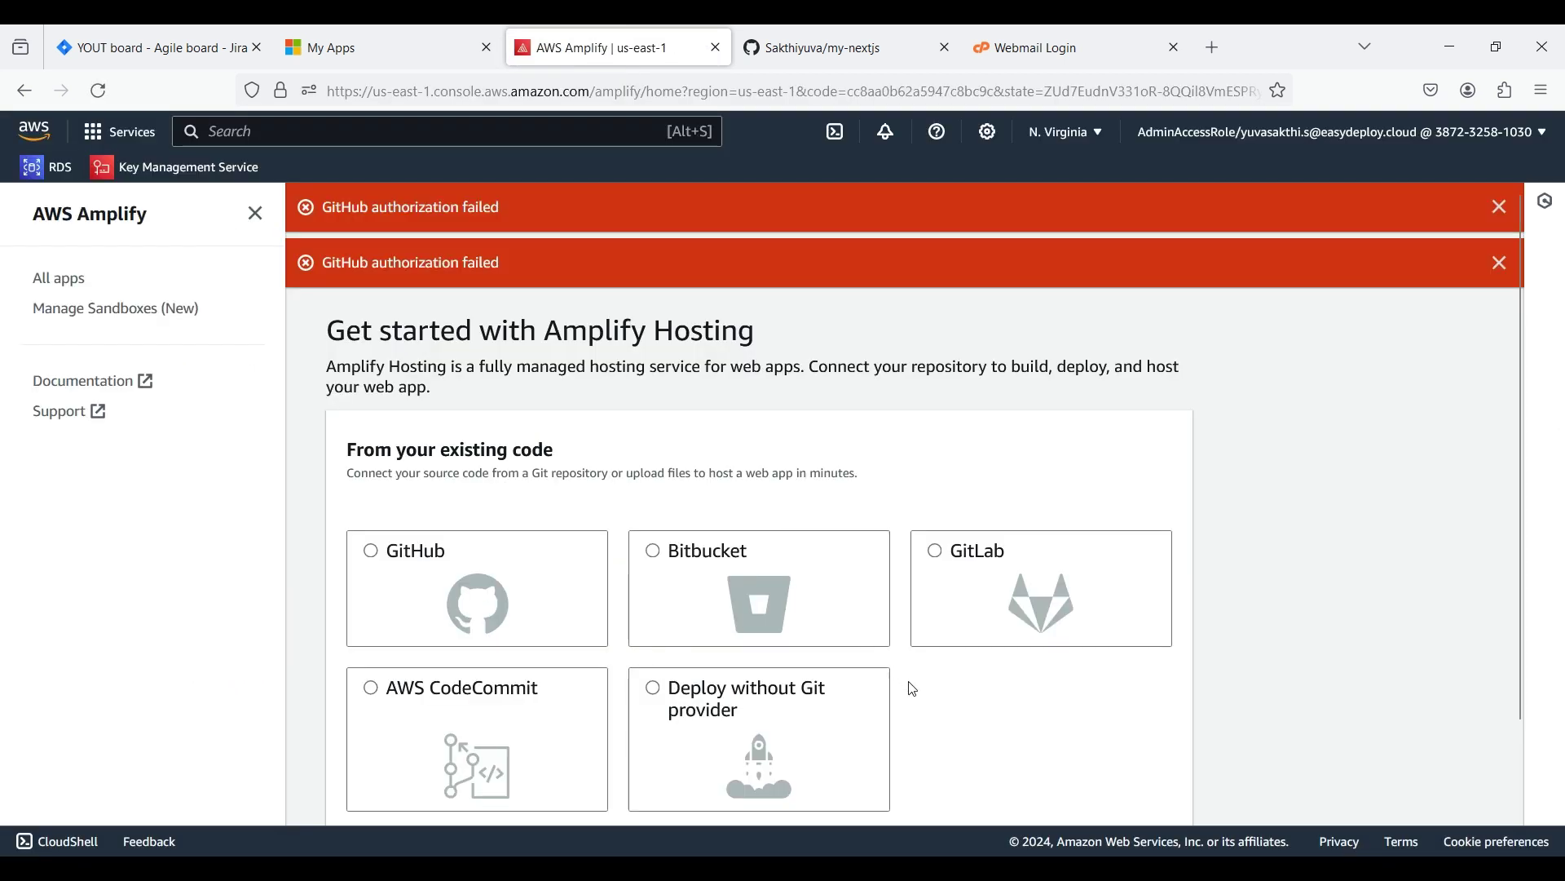
# Connect the Sakthiyuva/my-nextjs GitHub repository on branch master and continue to build settings
pyautogui.click(467, 626)
pyautogui.scroll(-2, 514, 562)
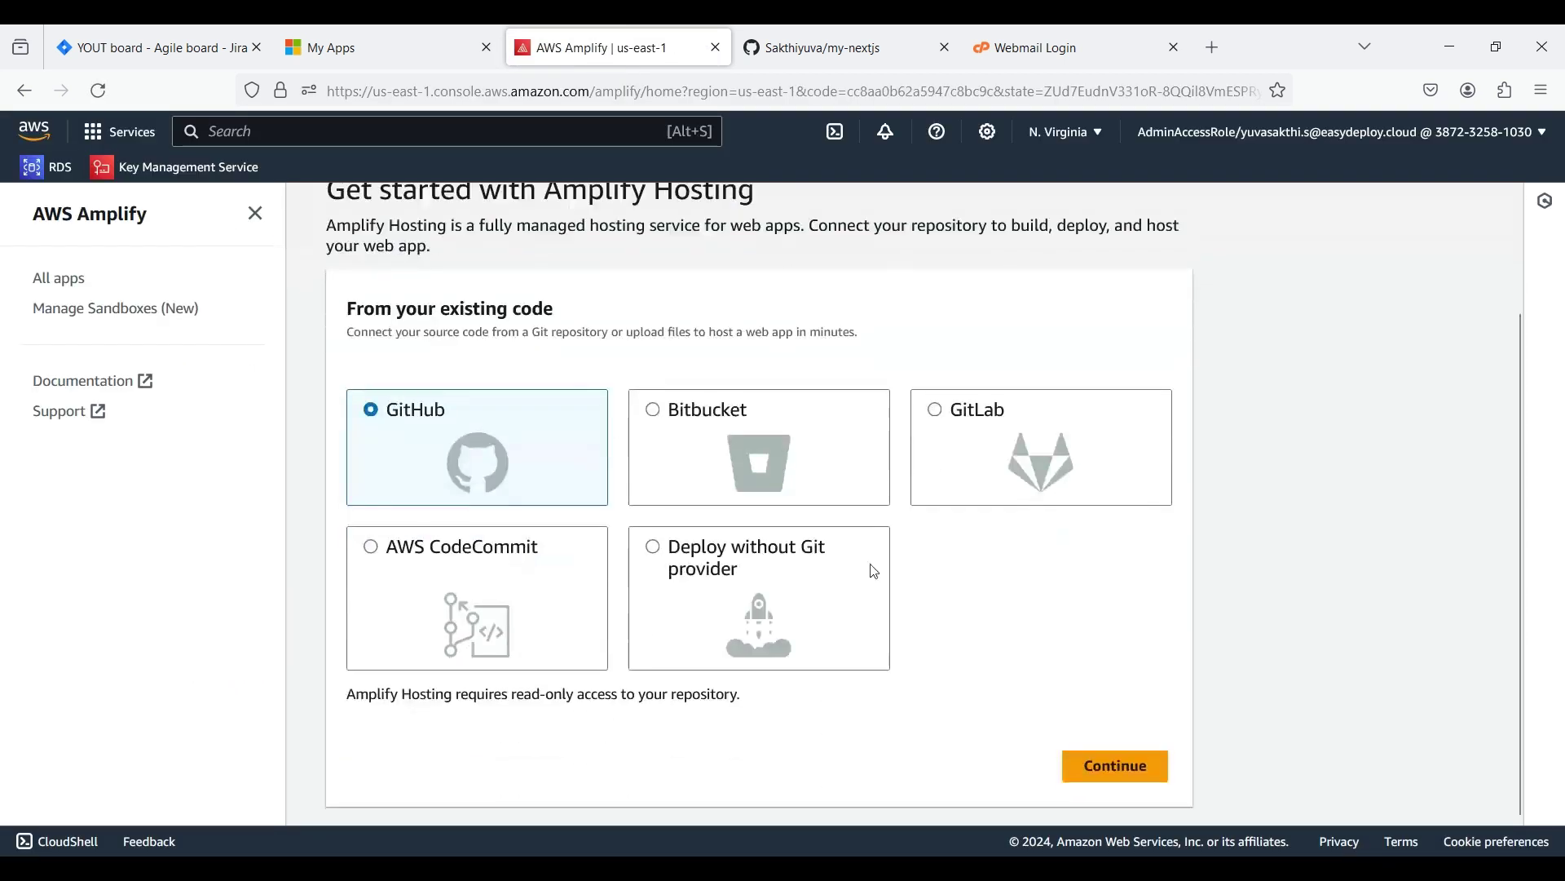
pyautogui.click(1116, 767)
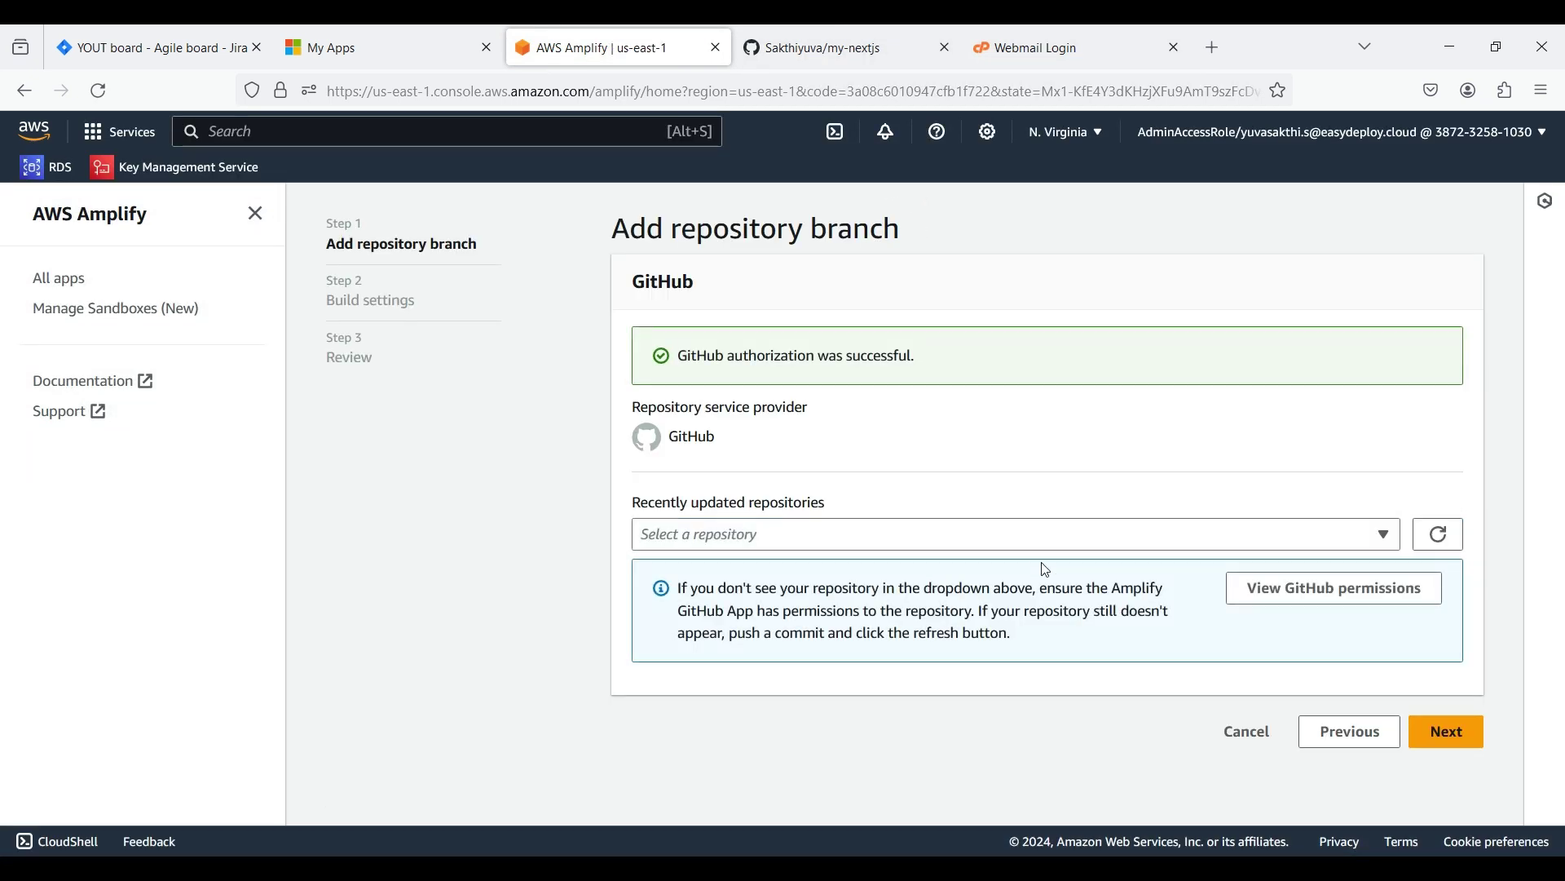
pyautogui.click(1095, 534)
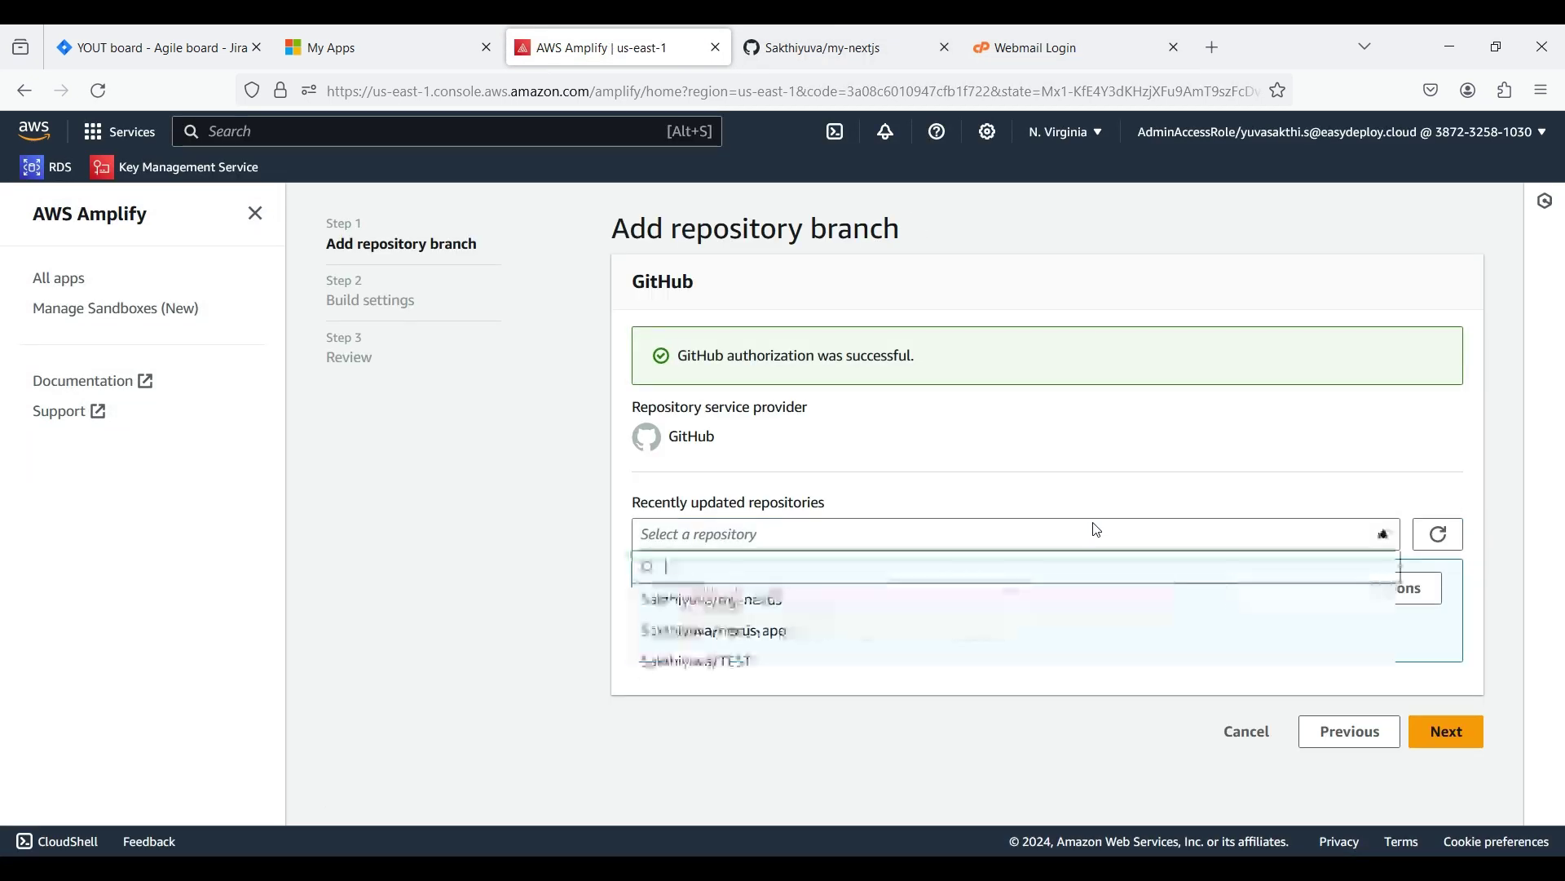
pyautogui.click(744, 600)
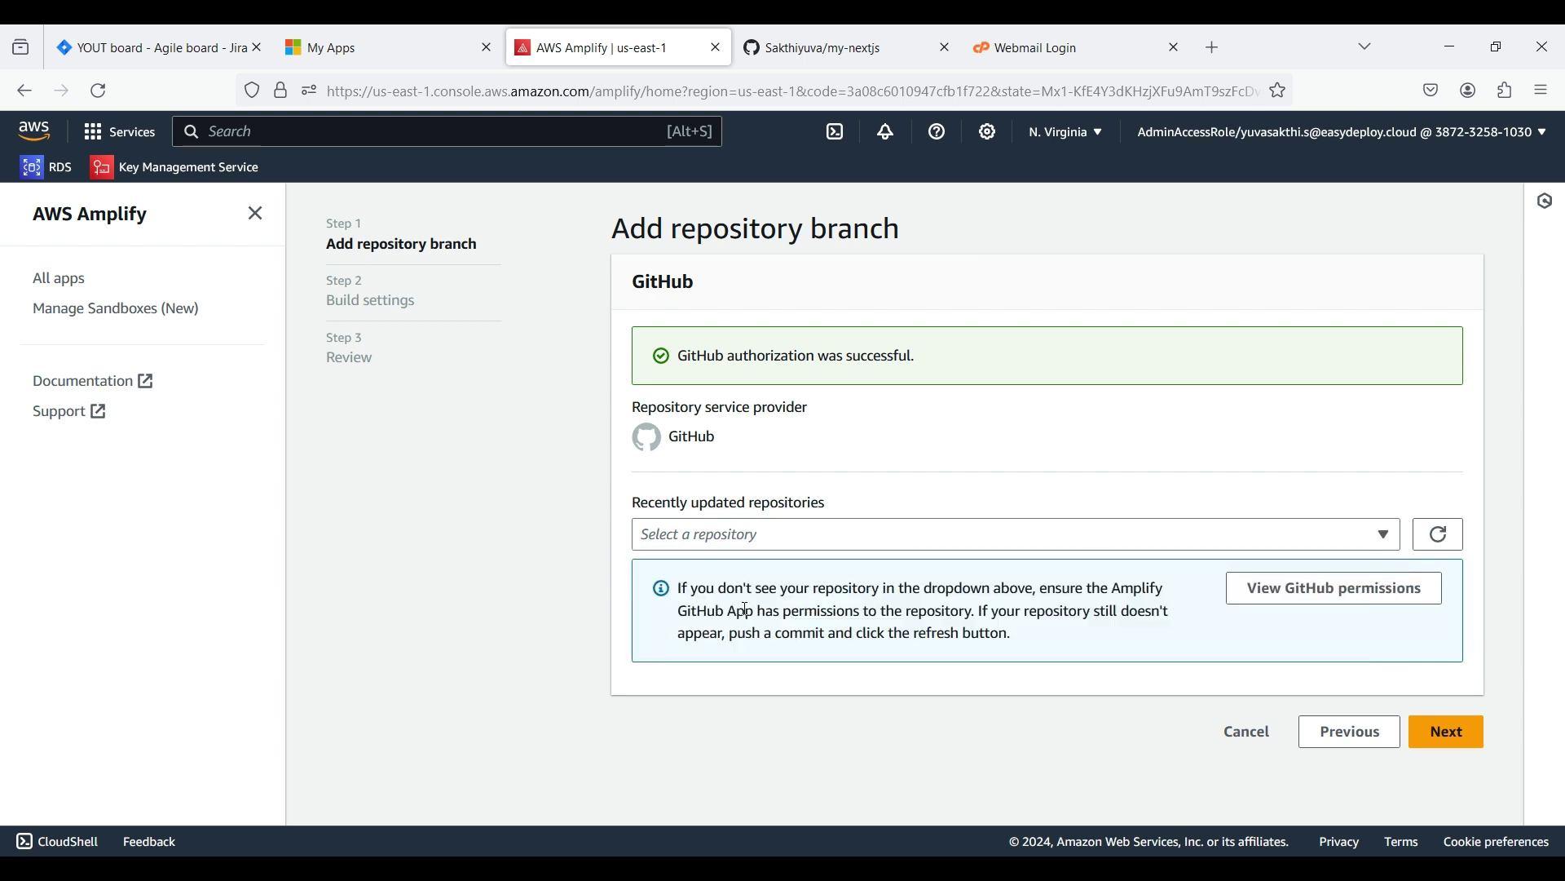
pyautogui.scroll(-1, 911, 611)
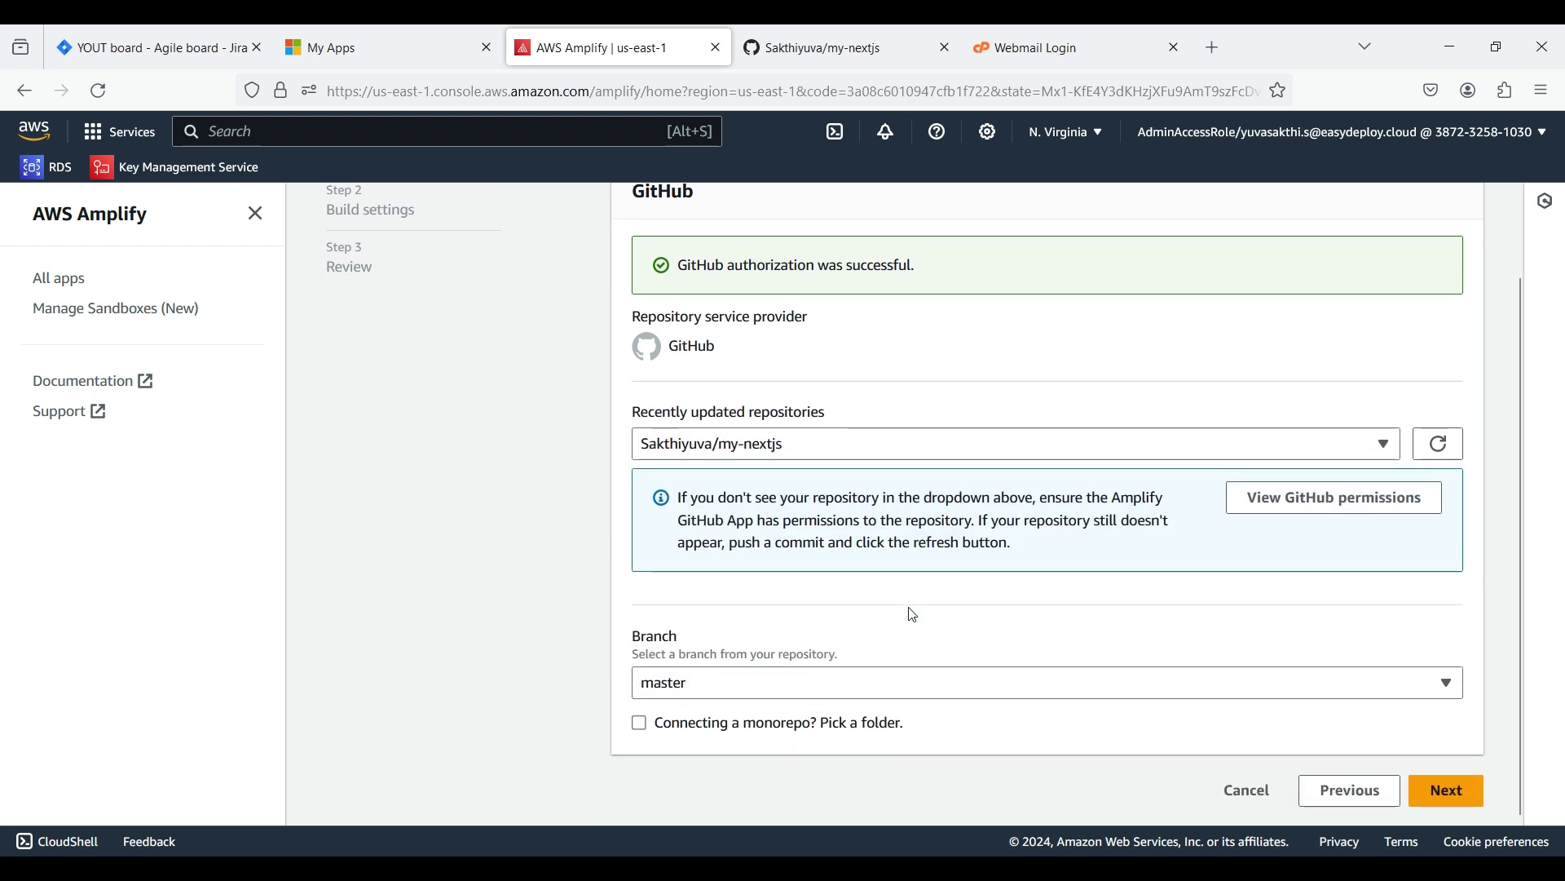
pyautogui.click(923, 686)
pyautogui.click(1455, 790)
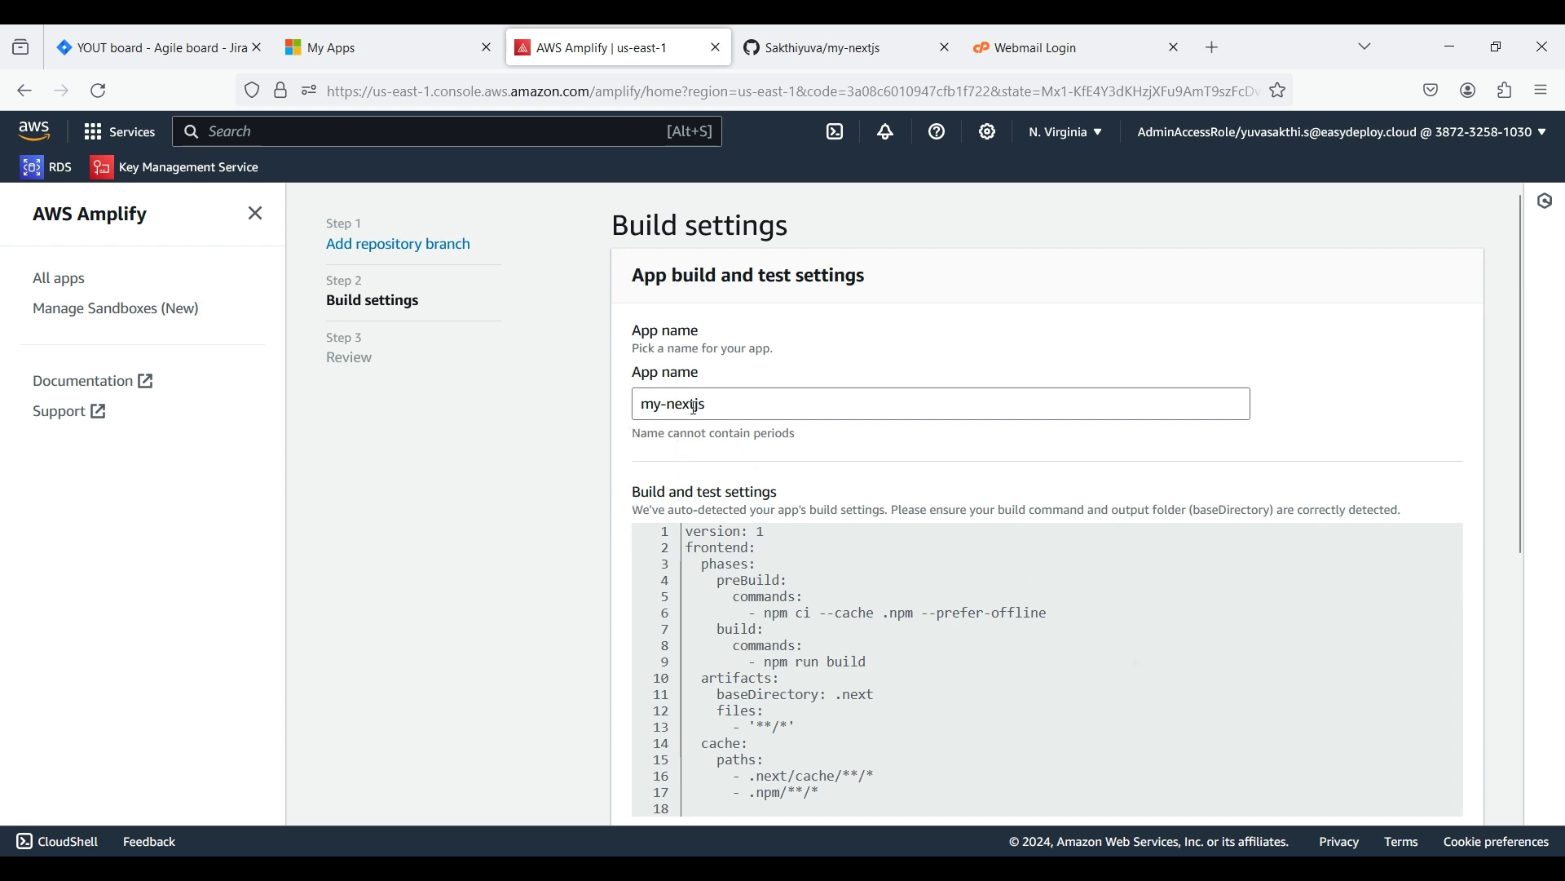
pyautogui.scroll(-2, 695, 407)
pyautogui.scroll(-1, 722, 351)
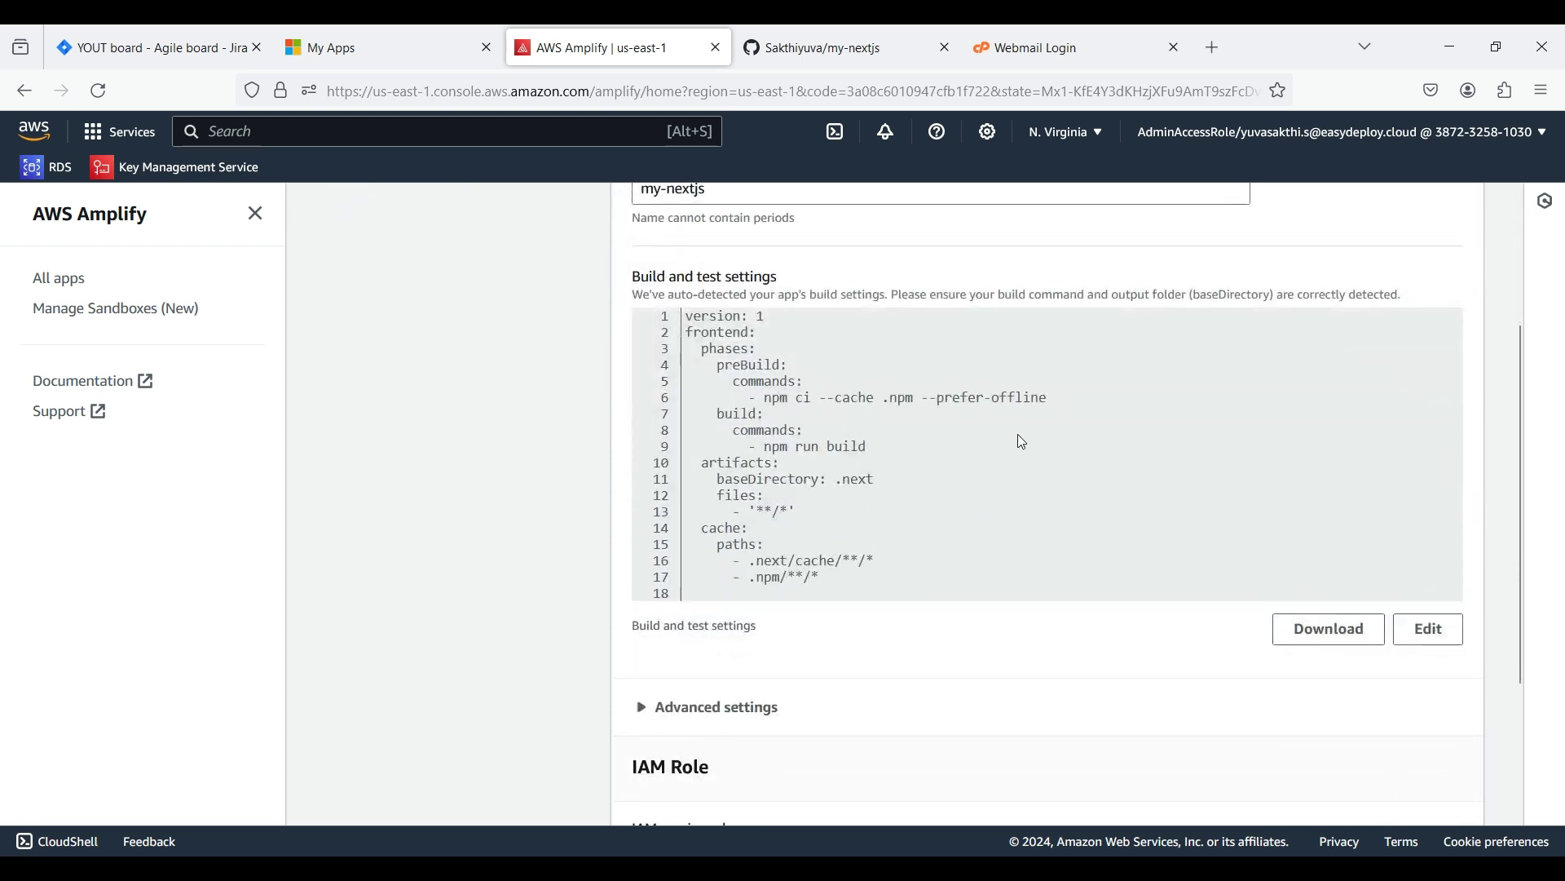
pyautogui.scroll(-2, 887, 522)
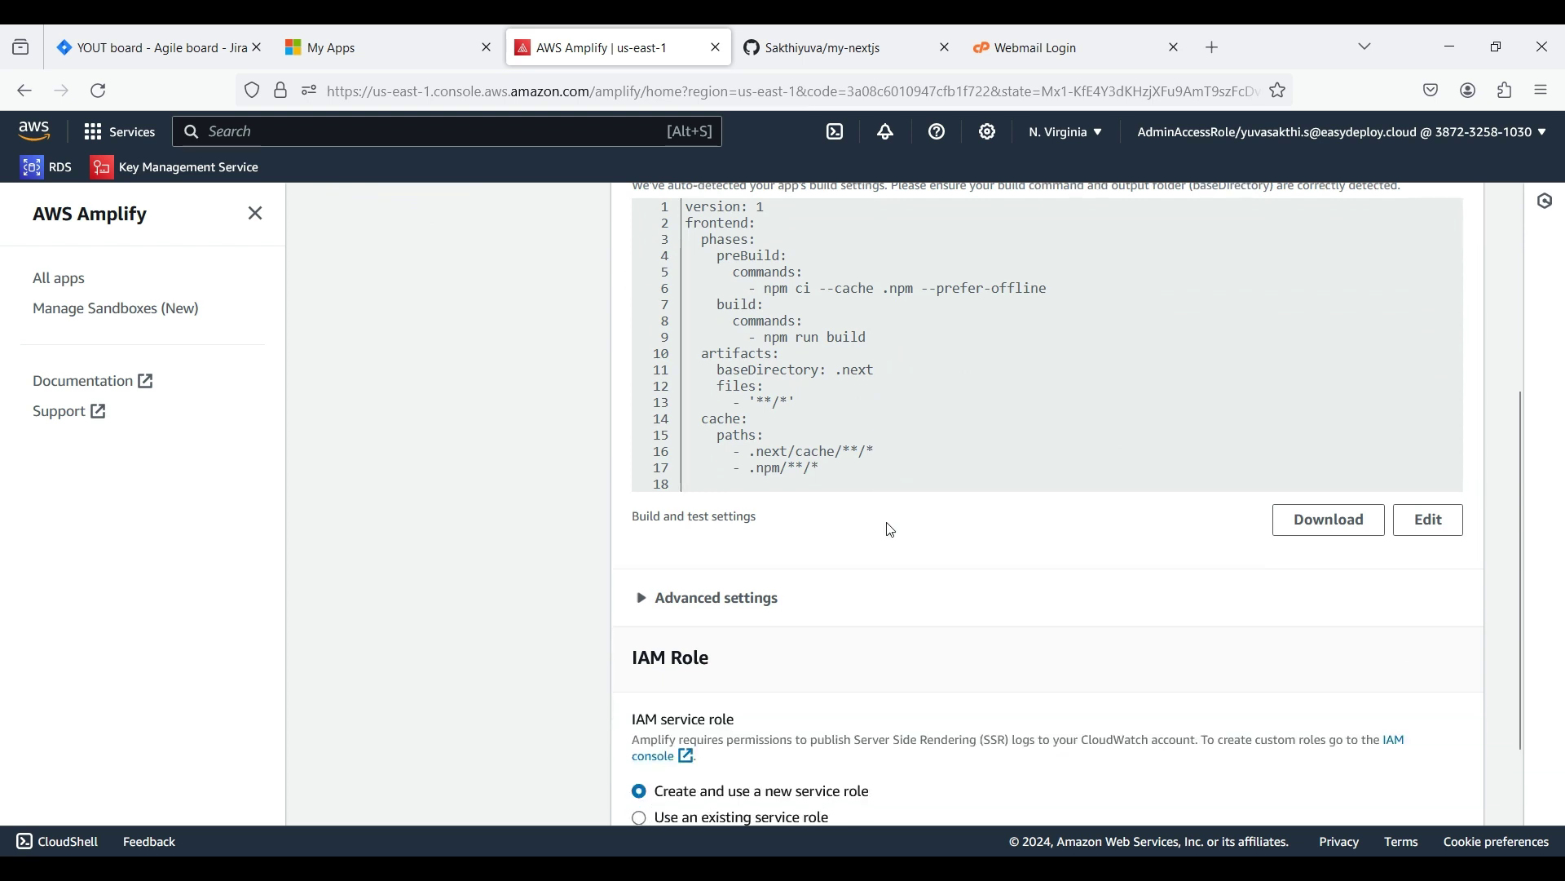
pyautogui.scroll(-1, 890, 528)
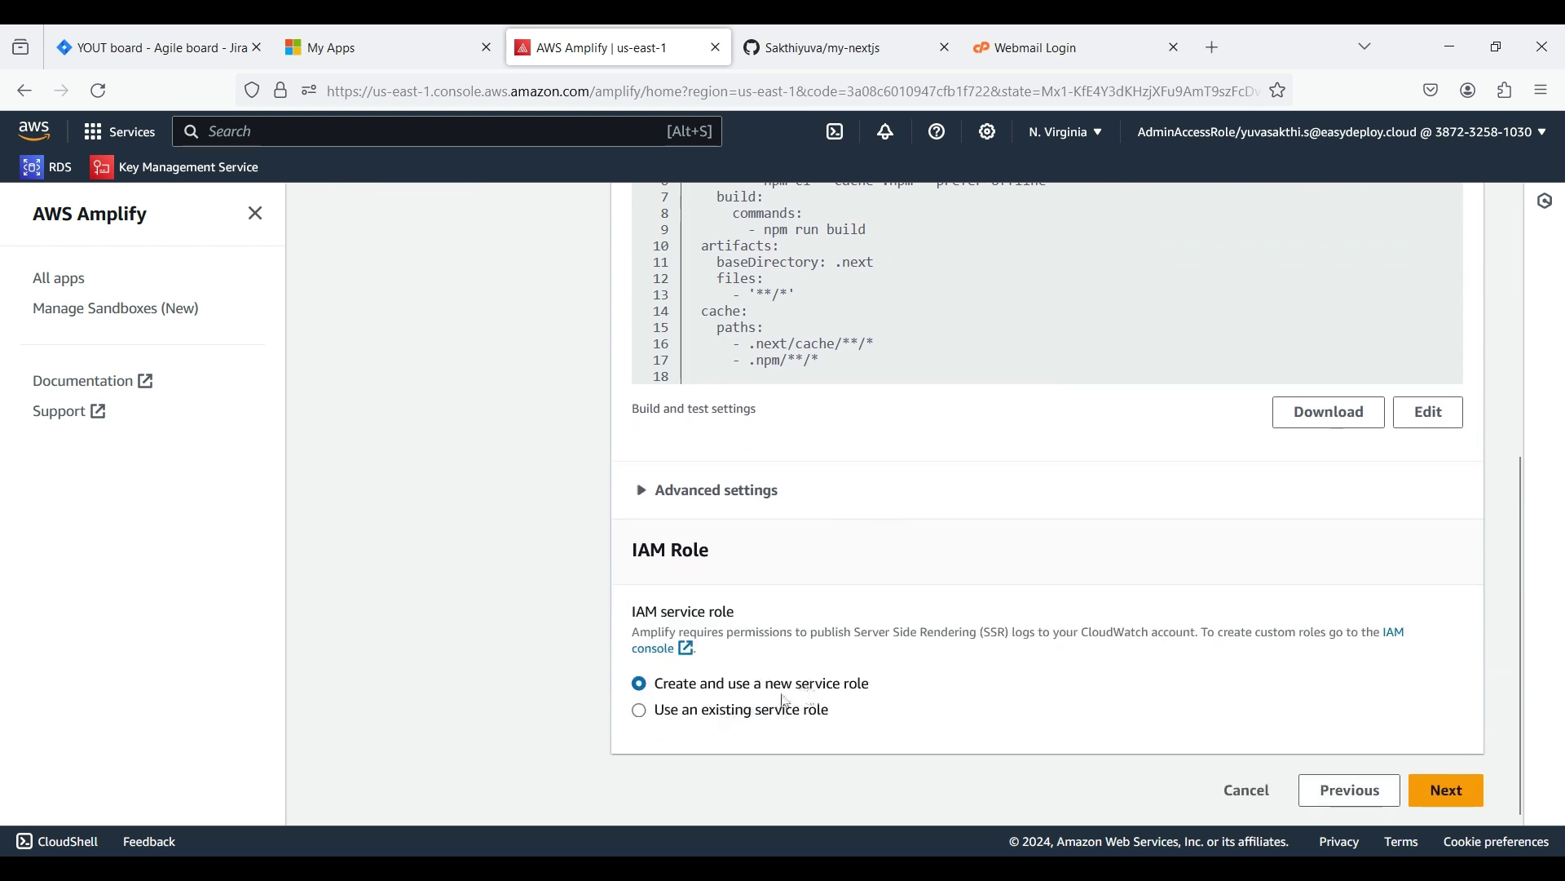
# Assign the existing amplifyconsole-backend-role service role and continue to the review
pyautogui.click(640, 710)
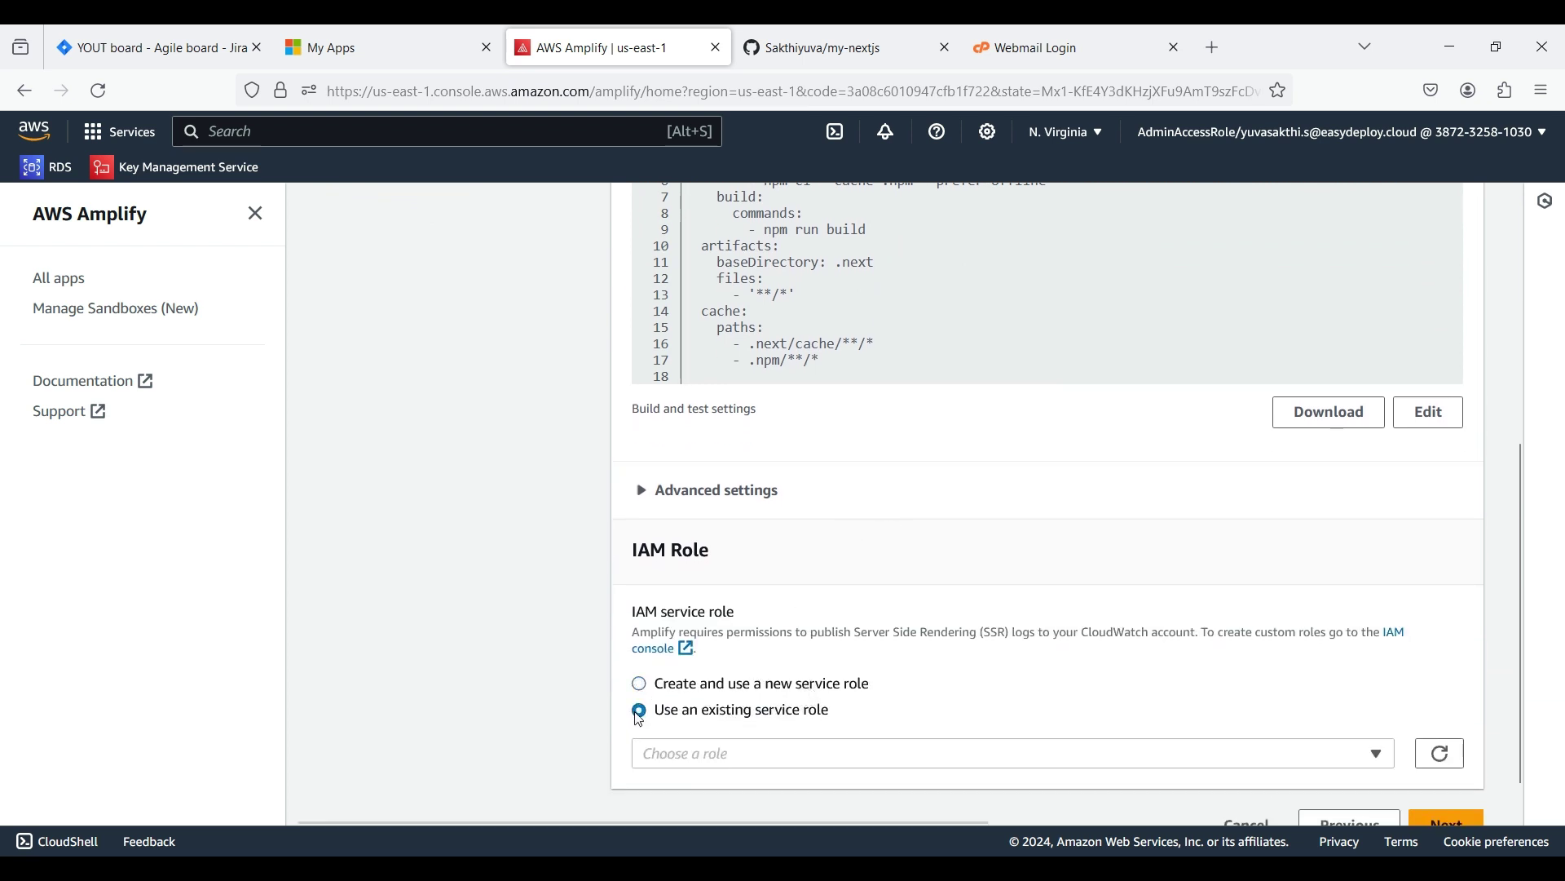
pyautogui.scroll(-1, 930, 674)
pyautogui.click(989, 721)
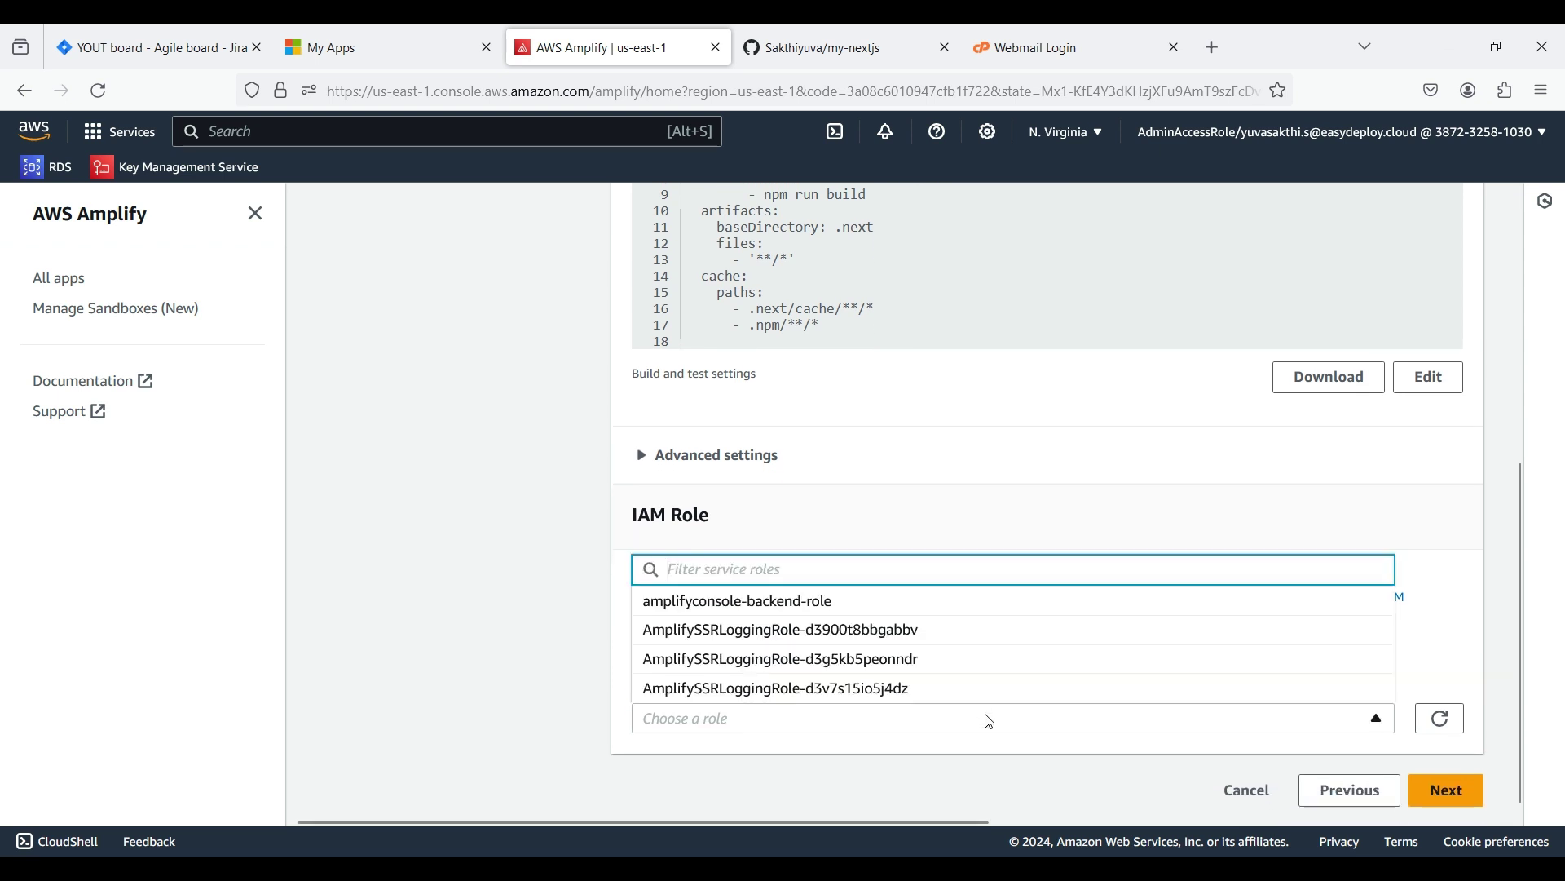
pyautogui.click(711, 602)
pyautogui.scroll(-1, 1210, 648)
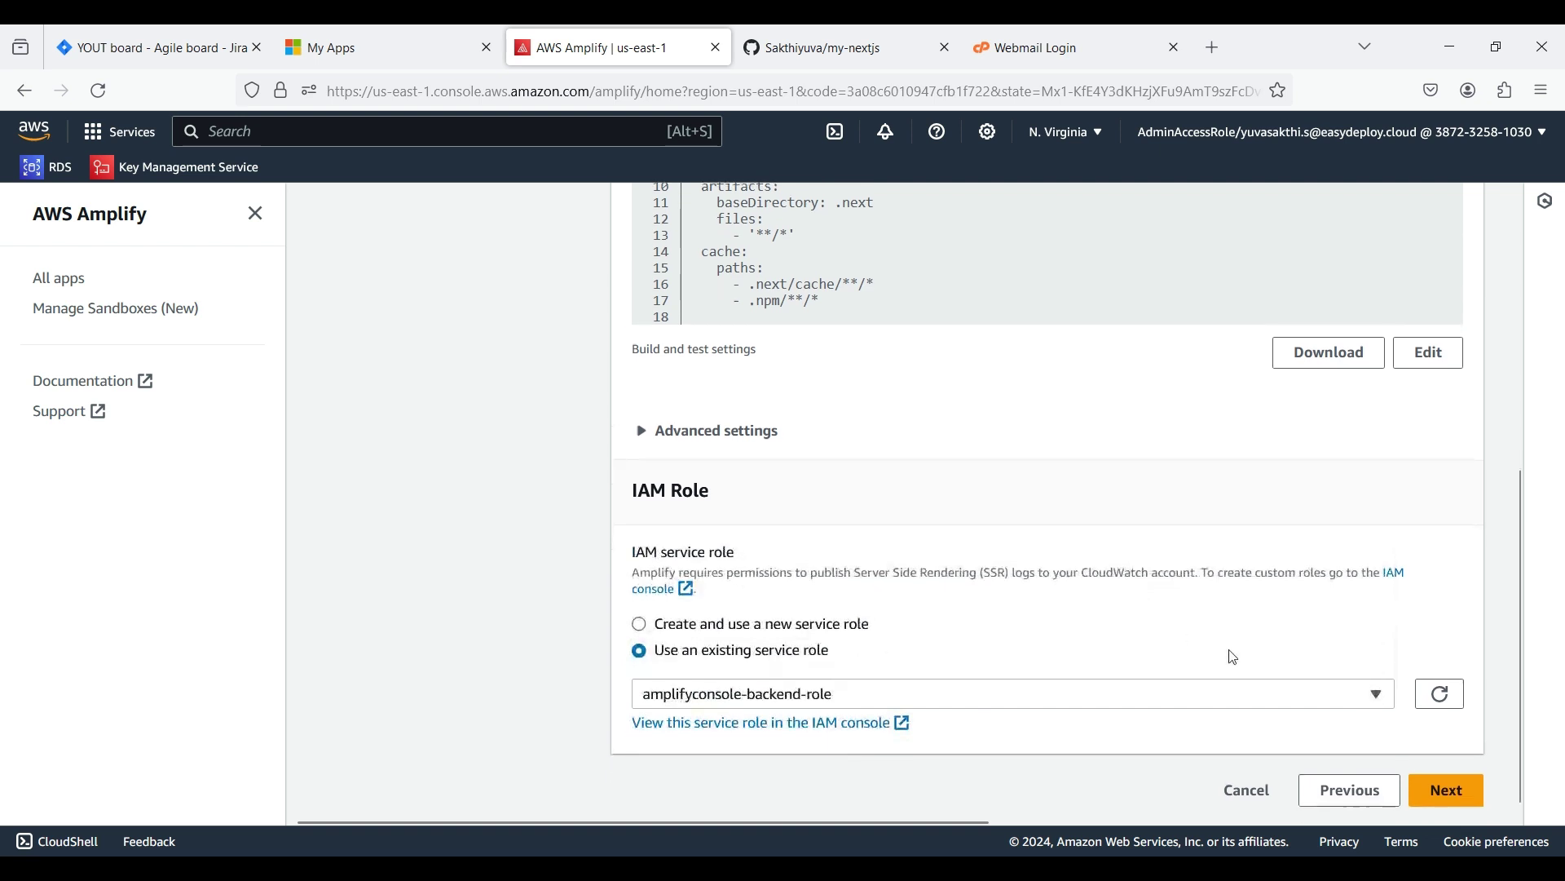
pyautogui.click(1458, 791)
pyautogui.scroll(-2, 993, 666)
pyautogui.scroll(-1, 871, 618)
# Save and deploy the my-nextjs app from the Review page
pyautogui.click(1369, 790)
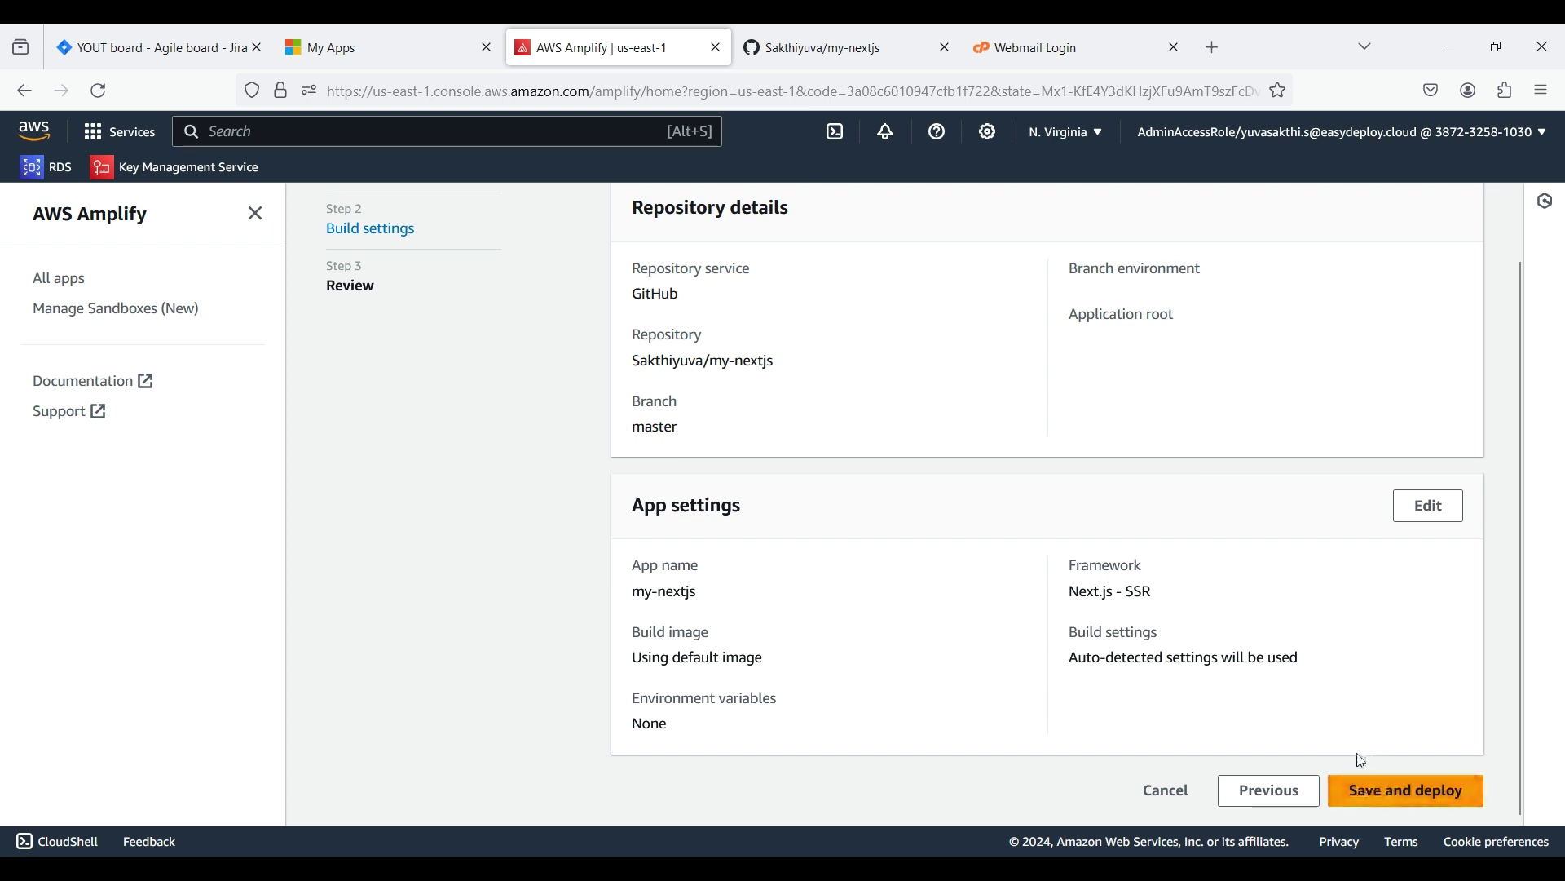
pyautogui.click(1360, 798)
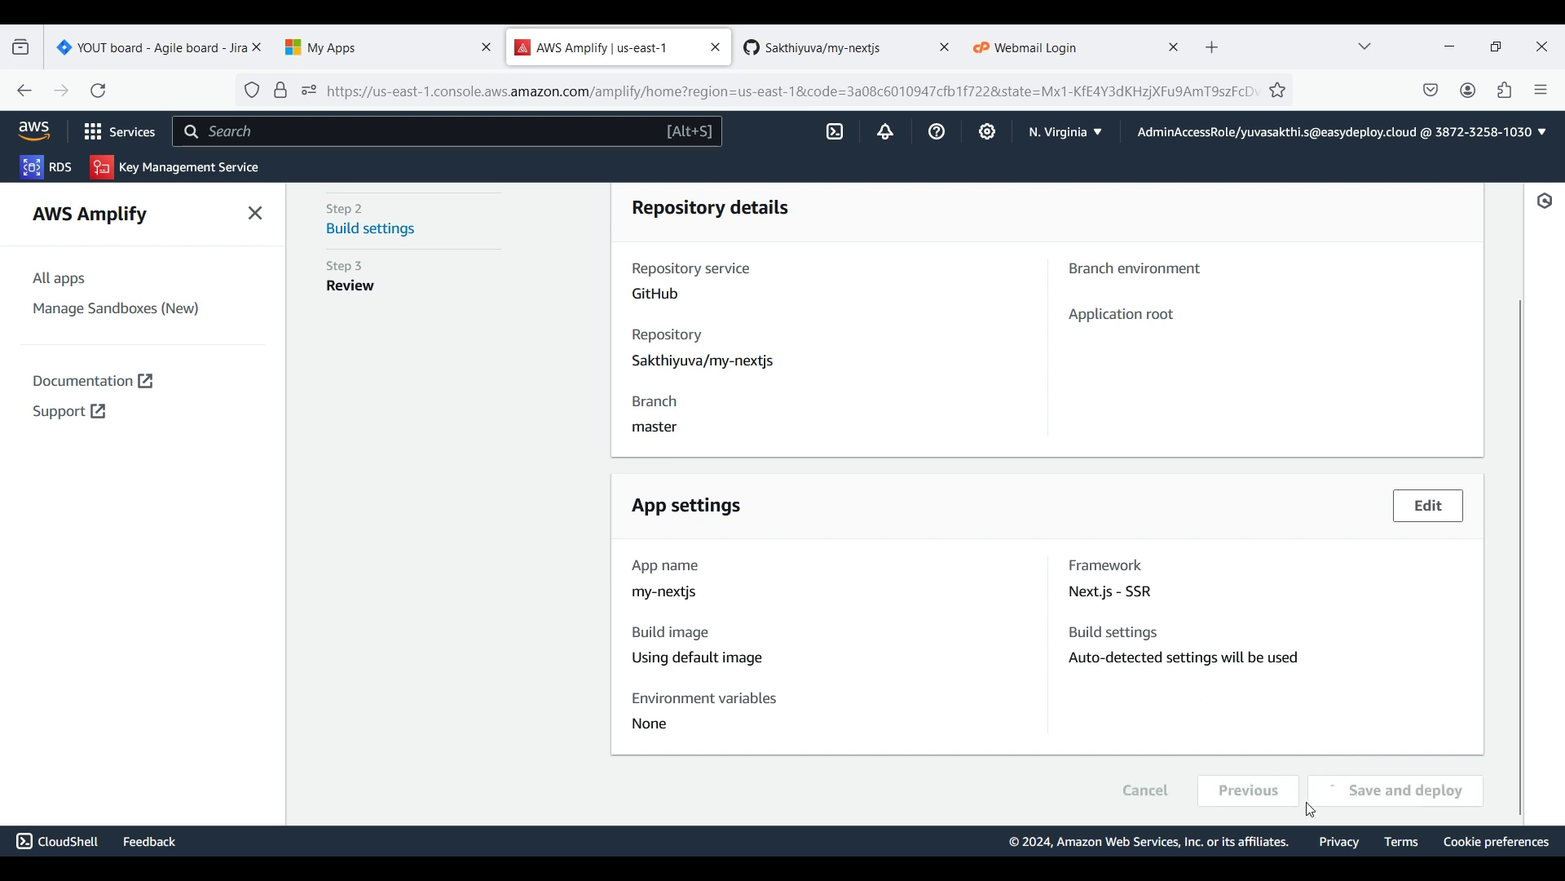